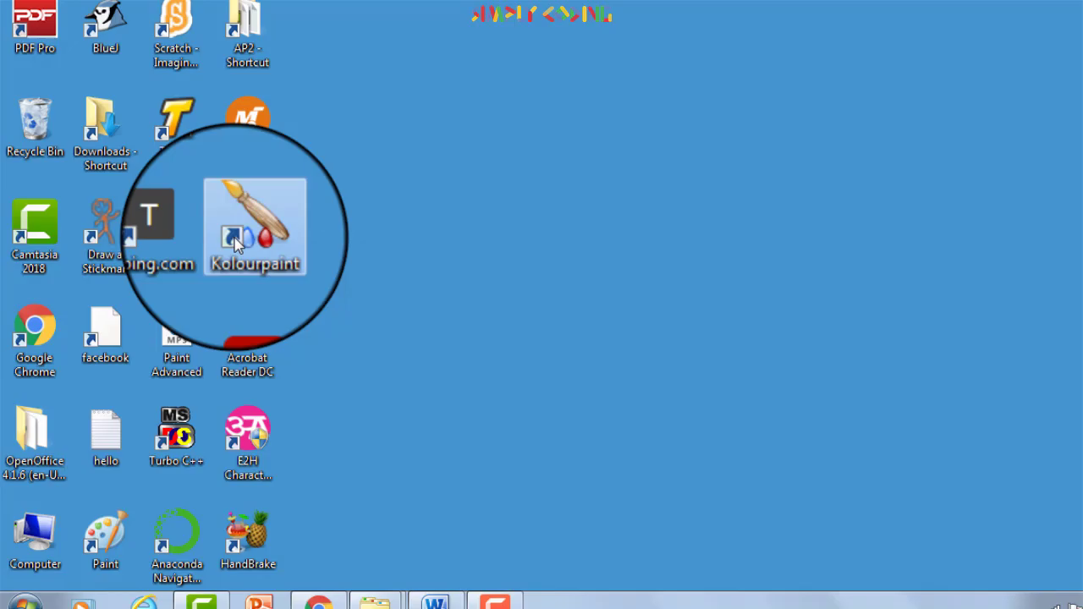
# Step: Launch KolourPaint from its desktop icon to get a new 456 × 248 image
pyautogui.doubleClick(235, 243)
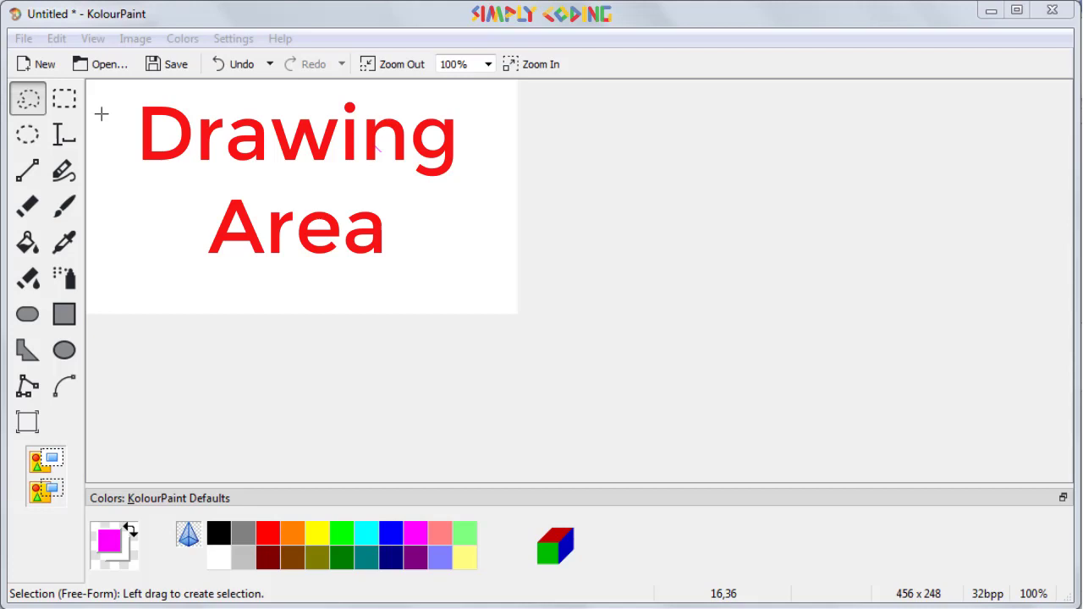
# Step: Select all and drag the canvas's bottom-right handle to resize it to 906 × 391 pixels
pyautogui.hotkey('ctrl', 'a')
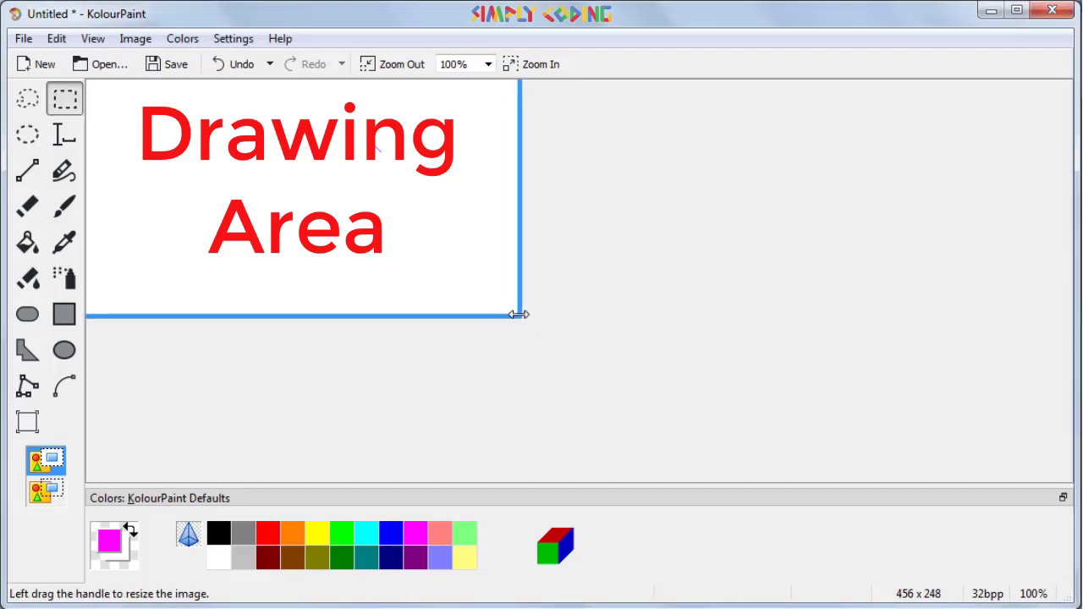
pyautogui.moveTo(519, 314); pyautogui.dragTo(945, 451)
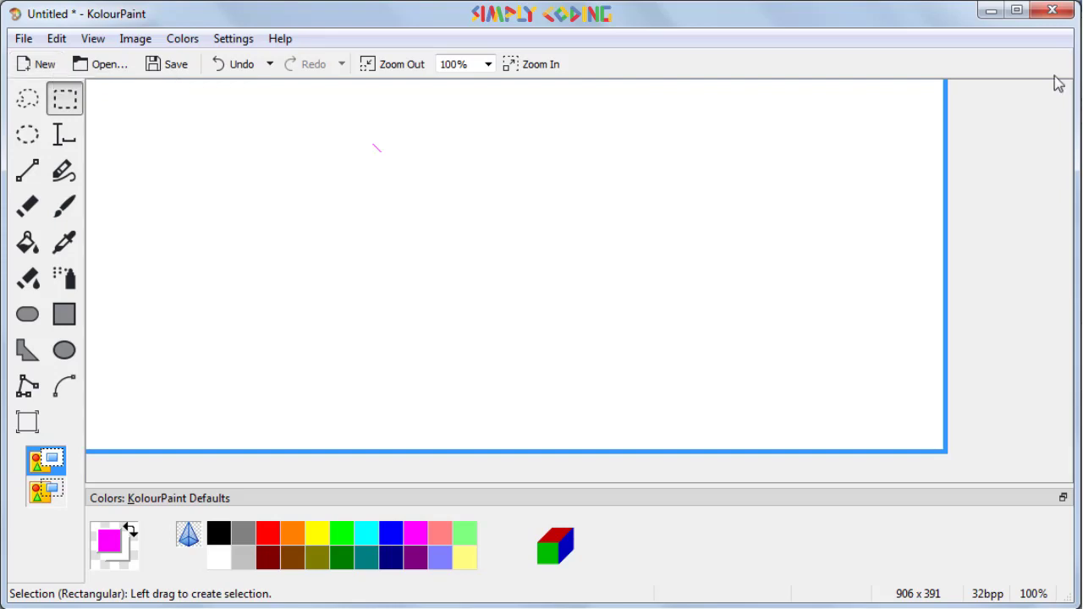
# Step: Draw a blue diagonal line at the thickest width across the canvas's top-left corner
pyautogui.click(28, 172)
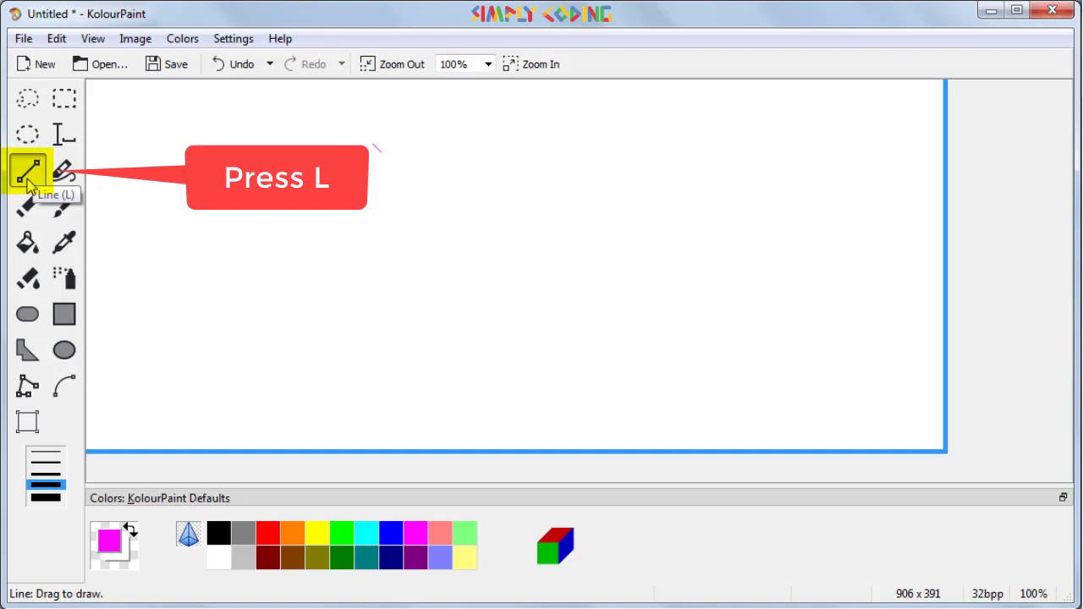
pyautogui.click(53, 463)
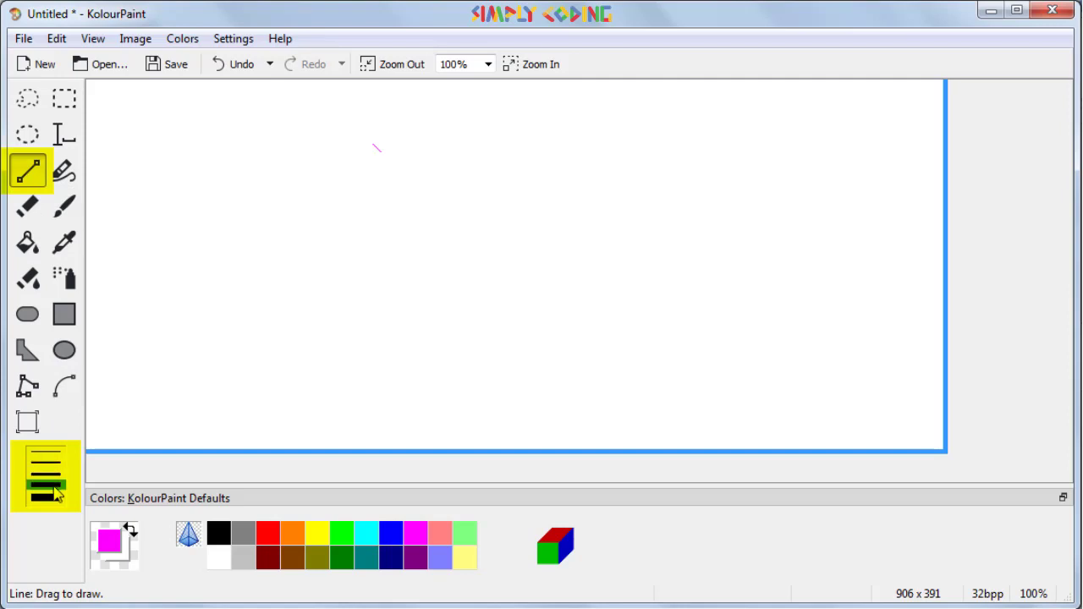
pyautogui.click(56, 500)
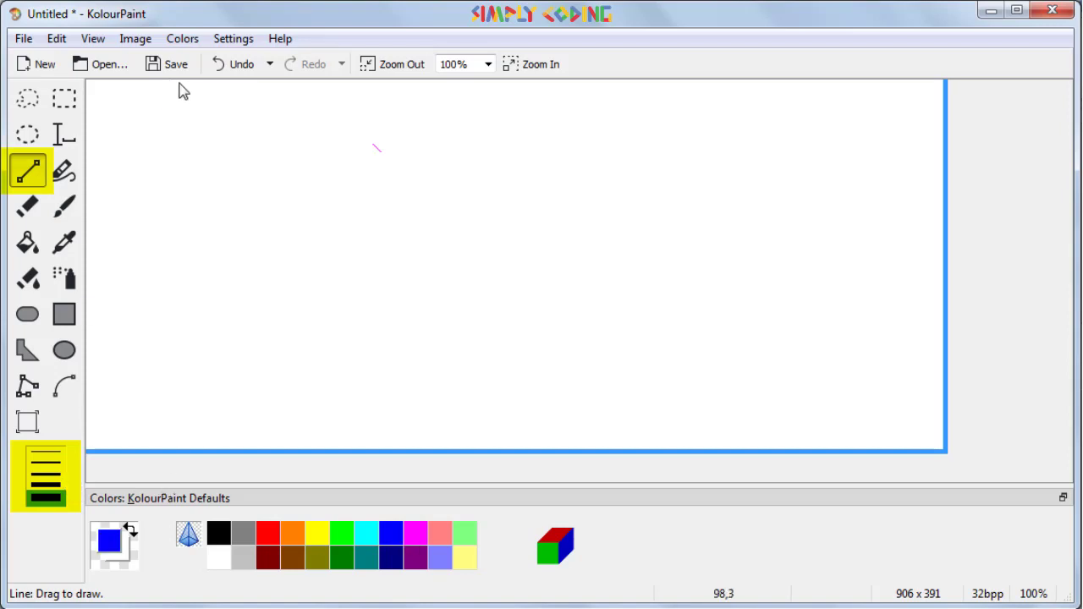
pyautogui.moveTo(181, 83); pyautogui.dragTo(90, 163)
# Step: Draw a thinner cyan line parallel to the blue one
pyautogui.click(366, 535)
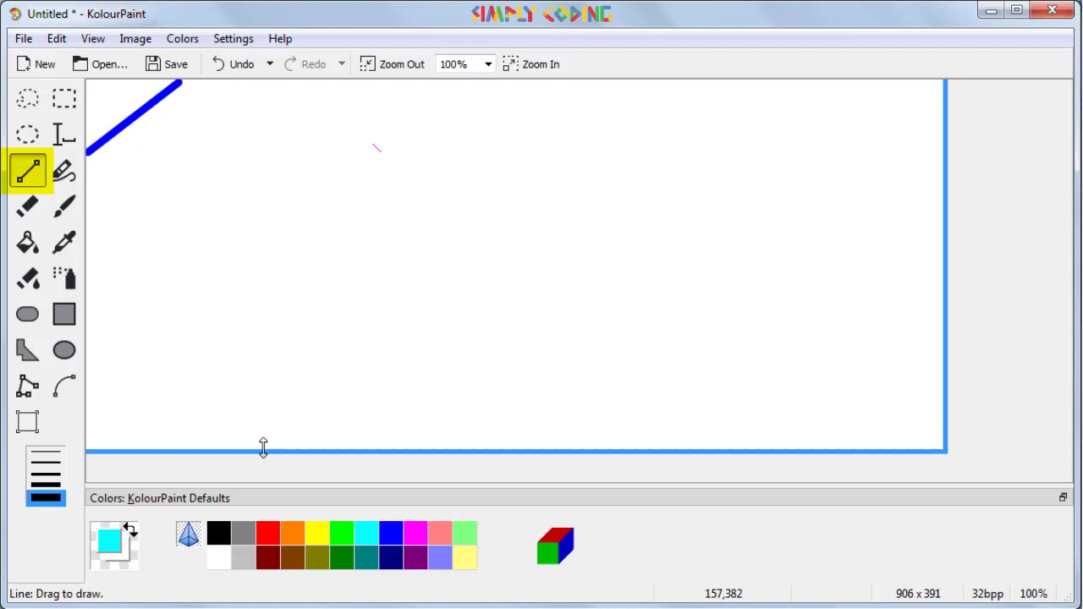
pyautogui.click(61, 487)
pyautogui.moveTo(225, 82); pyautogui.dragTo(90, 189)
# Step: Draw a dark red house outline with connected lines: triangular roof over a rectangular body
pyautogui.press('n')
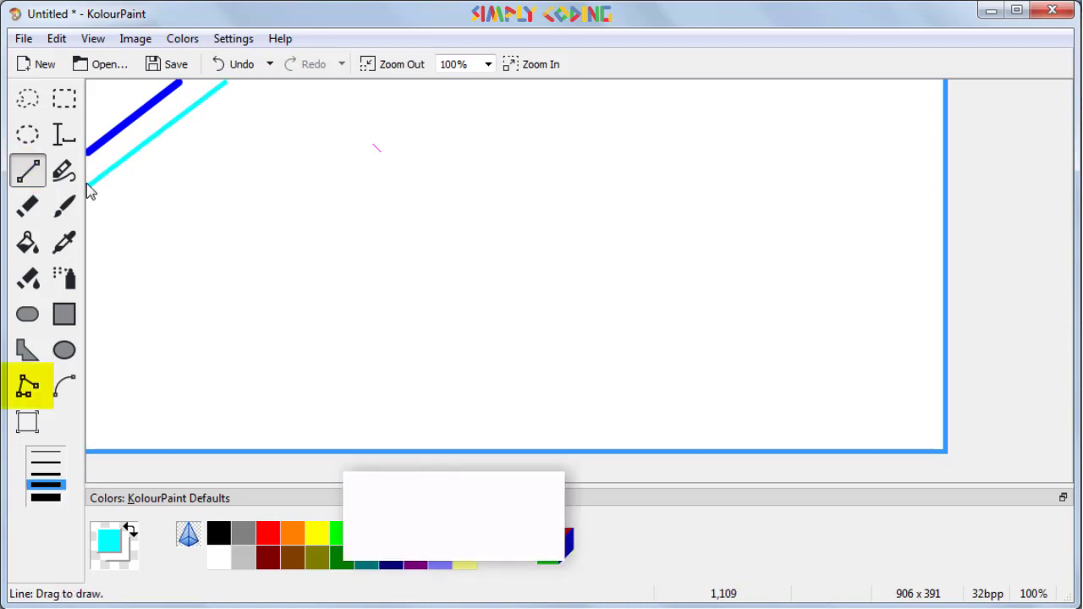
pyautogui.click(268, 558)
pyautogui.moveTo(349, 250)
pyautogui.mouseDown()
pyautogui.moveTo(443, 113)
pyautogui.moveTo(555, 251)
pyautogui.moveTo(350, 250)
pyautogui.mouseUp()
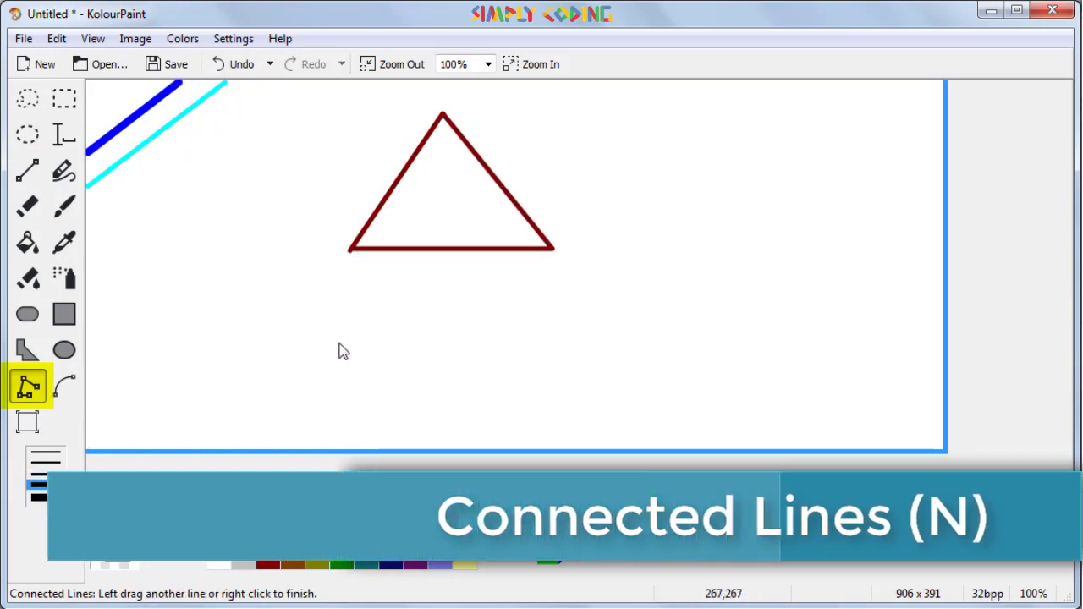
pyautogui.moveTo(351, 355); pyautogui.dragTo(349, 353)
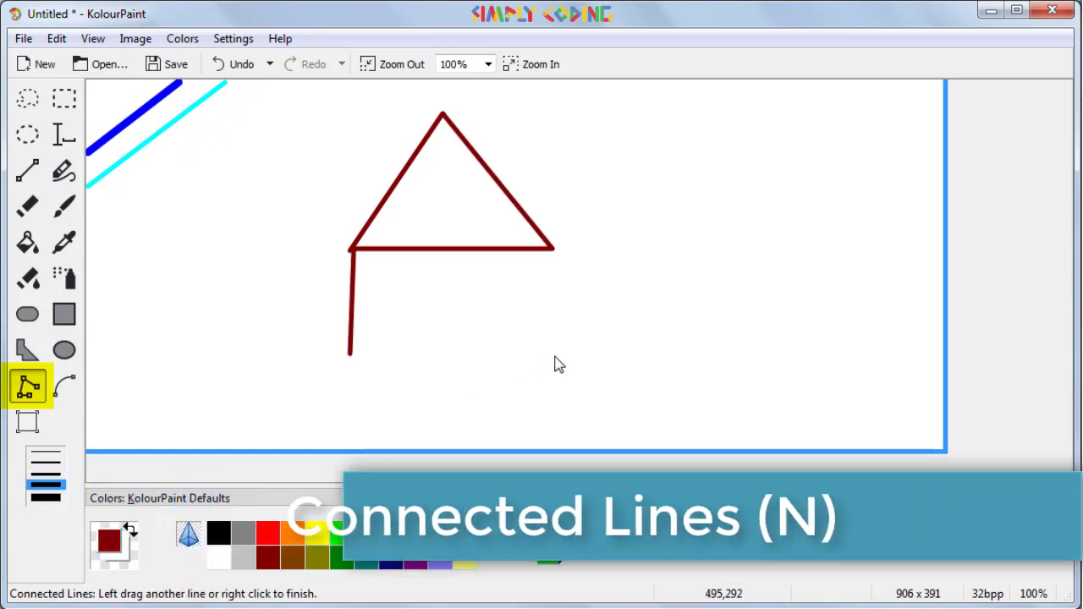
pyautogui.moveTo(553, 364); pyautogui.dragTo(555, 356)
pyautogui.moveTo(555, 355); pyautogui.dragTo(552, 250)
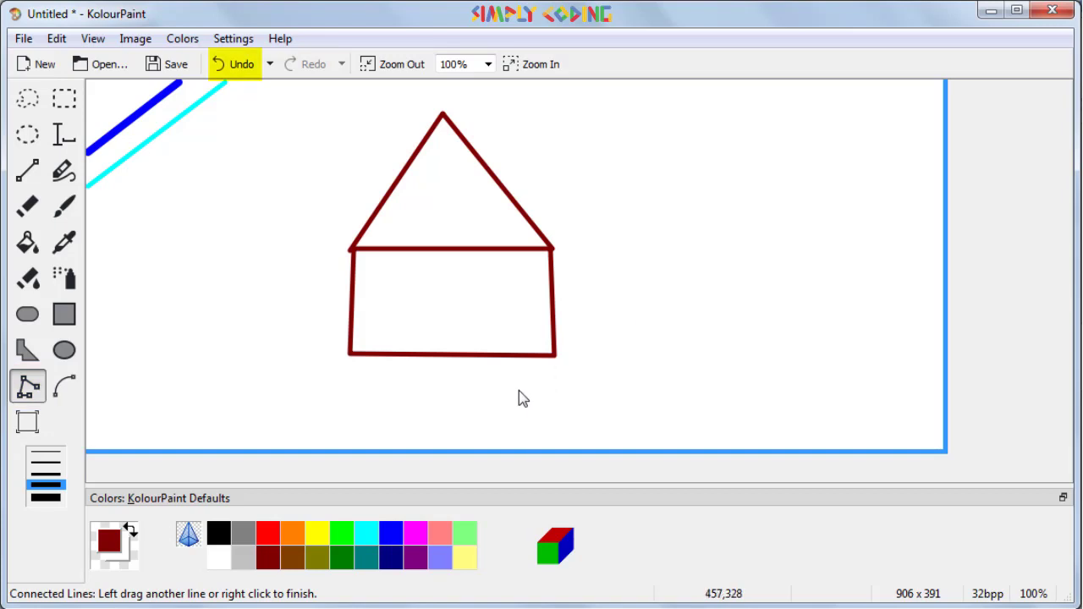
# Step: Undo the last line drawn, then redo it to restore it
pyautogui.click(270, 65)
pyautogui.click(268, 119)
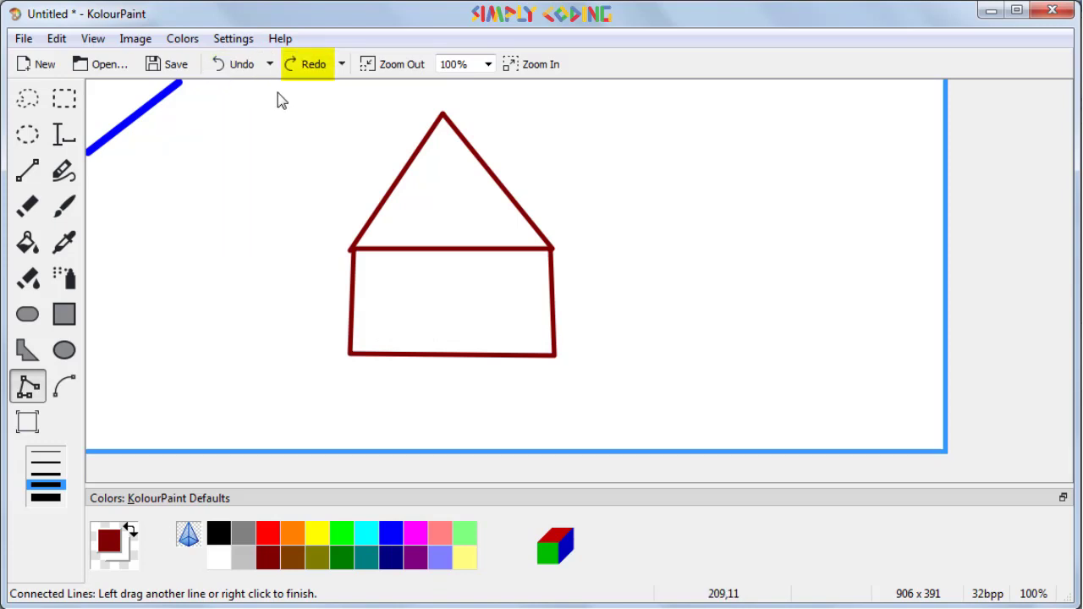
pyautogui.click(341, 64)
# Step: Draw two blue freehand cloud outlines on either side of the roof
pyautogui.click(336, 89)
pyautogui.click(63, 174)
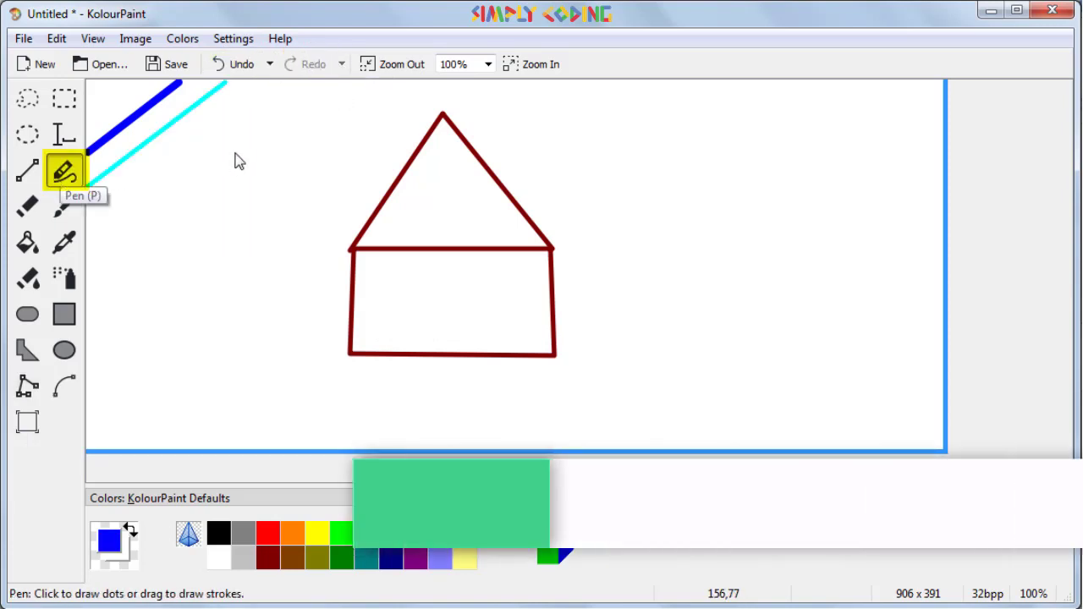
pyautogui.moveTo(244, 158)
pyautogui.mouseDown()
pyautogui.moveTo(253, 126)
pyautogui.moveTo(290, 111)
pyautogui.moveTo(291, 124)
pyautogui.moveTo(320, 118)
pyautogui.moveTo(354, 156)
pyautogui.moveTo(328, 170)
pyautogui.moveTo(323, 193)
pyautogui.moveTo(248, 193)
pyautogui.moveTo(246, 160)
pyautogui.mouseUp()
pyautogui.moveTo(540, 121)
pyautogui.mouseDown()
pyautogui.moveTo(584, 107)
pyautogui.moveTo(628, 123)
pyautogui.moveTo(607, 135)
pyautogui.moveTo(629, 163)
pyautogui.moveTo(565, 180)
pyautogui.moveTo(544, 126)
pyautogui.mouseUp()
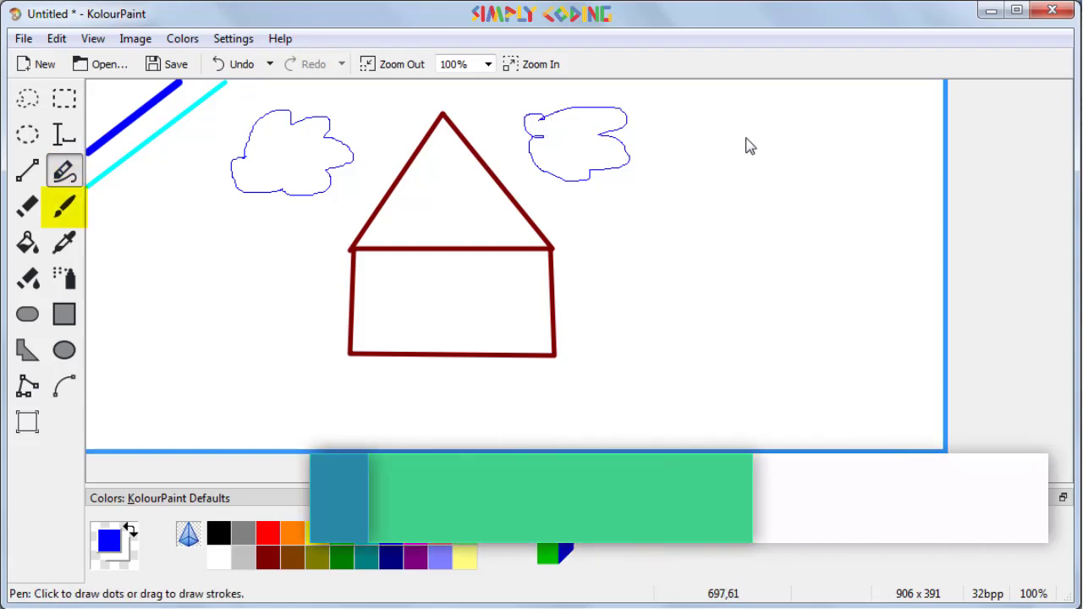
# Step: Paint an orange and a brown line under the house with a 9x9 square brush
pyautogui.click(66, 210)
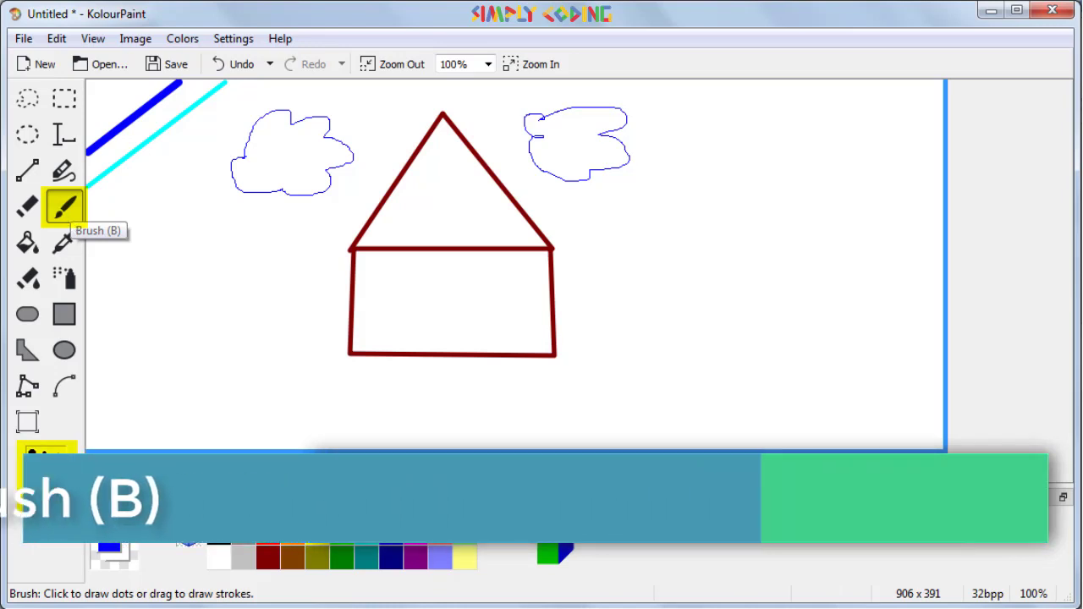
pyautogui.click(32, 471)
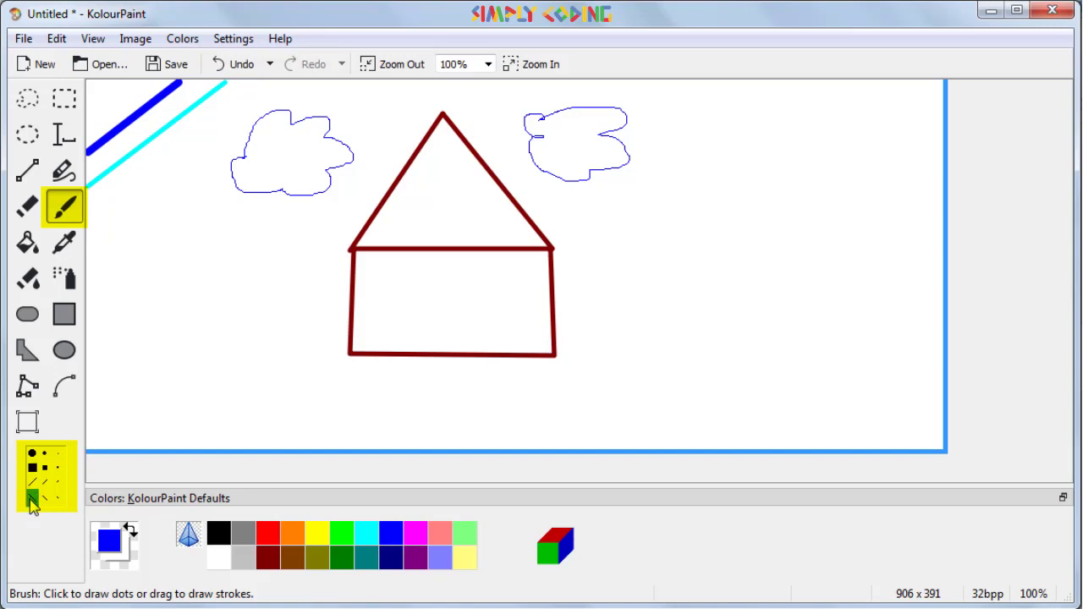
pyautogui.click(292, 531)
pyautogui.moveTo(353, 365); pyautogui.dragTo(557, 366)
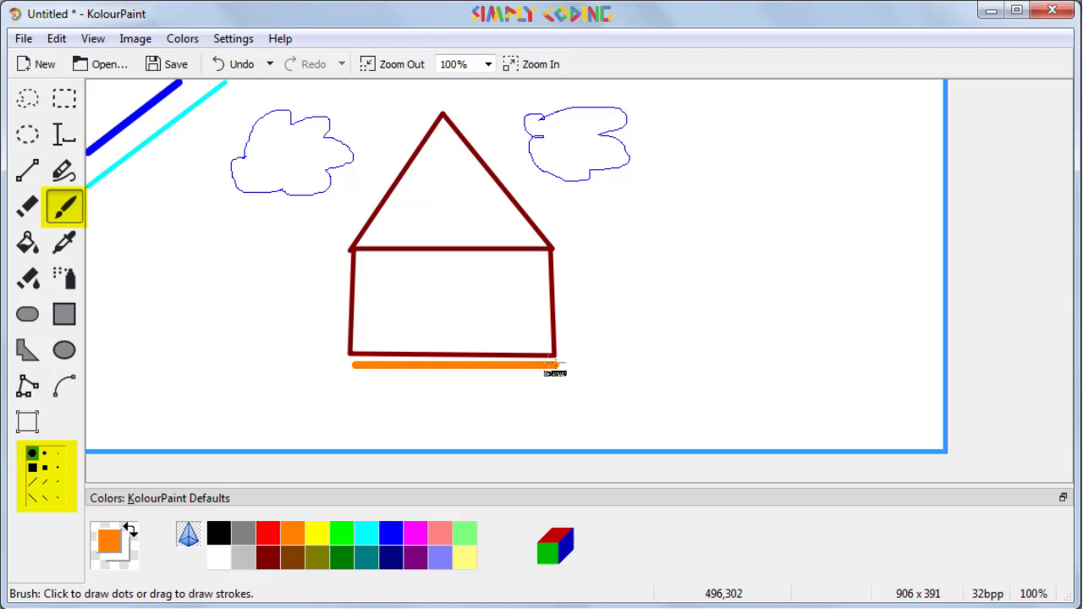
pyautogui.click(292, 557)
pyautogui.moveTo(354, 385); pyautogui.dragTo(557, 385)
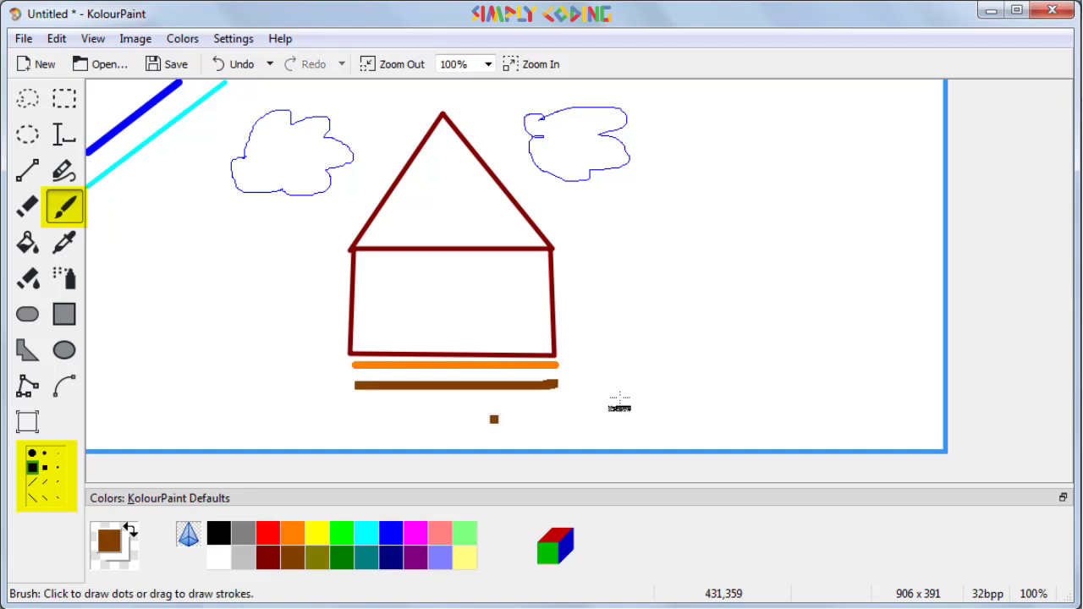
# Step: Paint a green and a dark green wavy stroke beneath the house with slanted brushes
pyautogui.click(32, 482)
pyautogui.click(342, 531)
pyautogui.moveTo(356, 406)
pyautogui.mouseDown()
pyautogui.moveTo(398, 415)
pyautogui.moveTo(584, 408)
pyautogui.mouseUp()
pyautogui.click(342, 557)
pyautogui.click(32, 497)
pyautogui.moveTo(351, 416); pyautogui.dragTo(598, 427)
pyautogui.press('a')
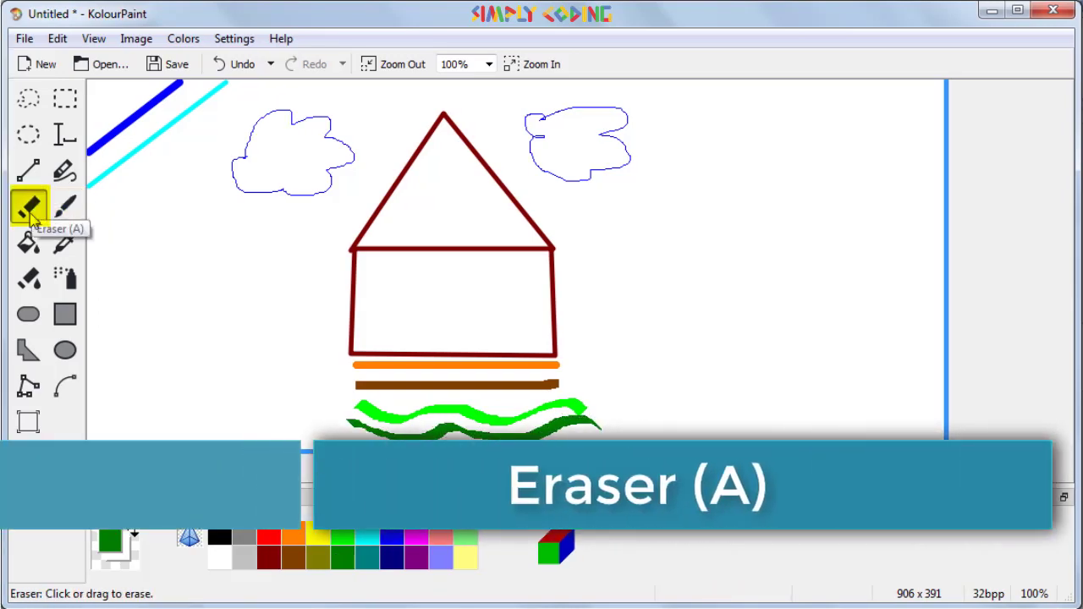
# Step: Erase the brown line under the house, then remove the right-hand cloud with the Color Eraser set to blue
pyautogui.hotkey('ctrl', 'z')
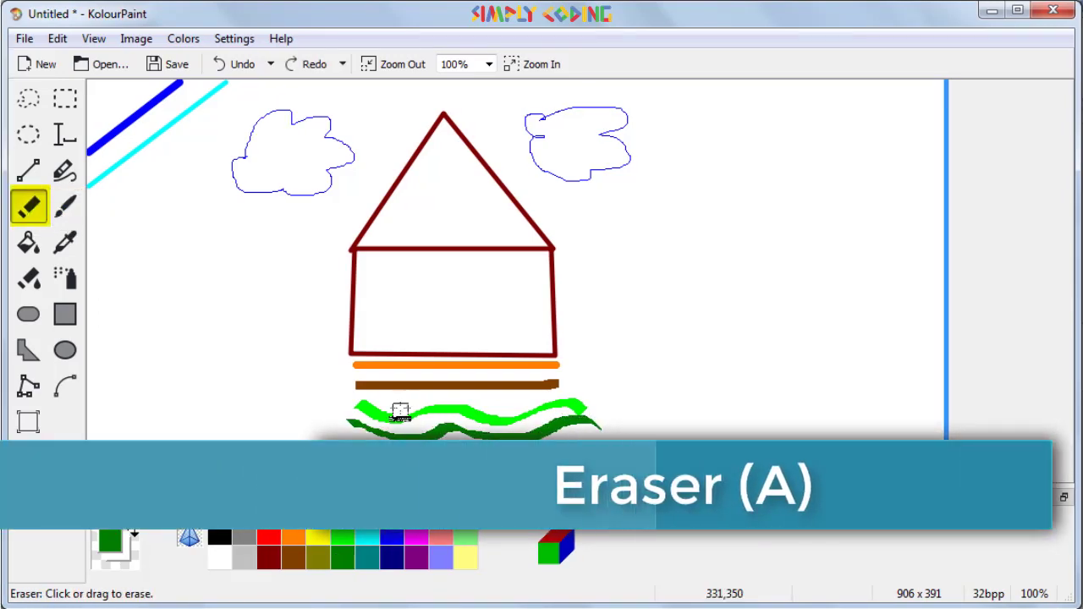
pyautogui.moveTo(351, 382)
pyautogui.mouseDown()
pyautogui.moveTo(526, 387)
pyautogui.moveTo(575, 377)
pyautogui.mouseUp()
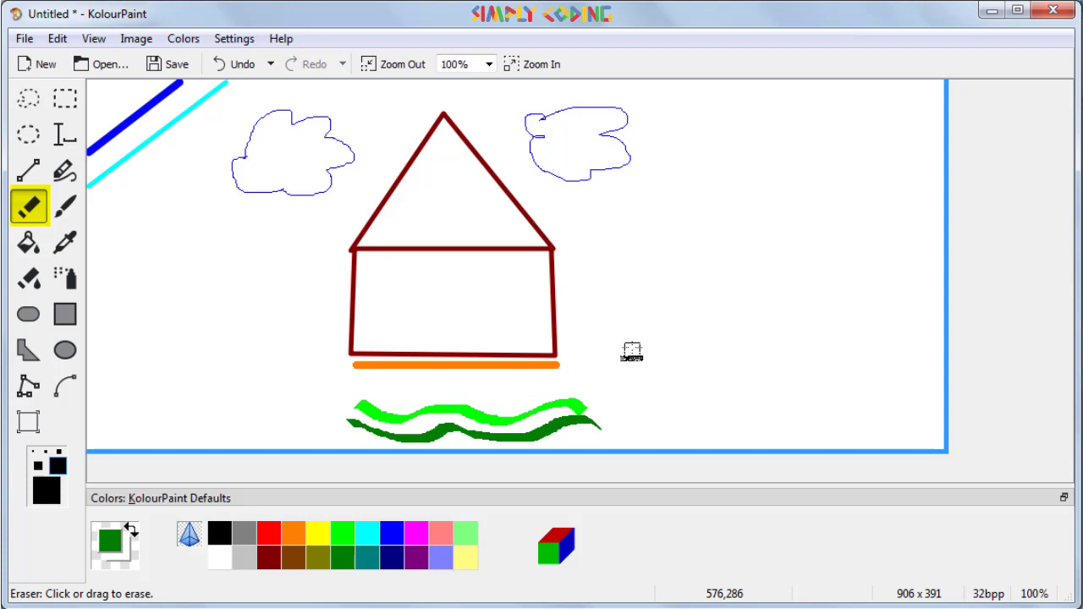
pyautogui.click(38, 291)
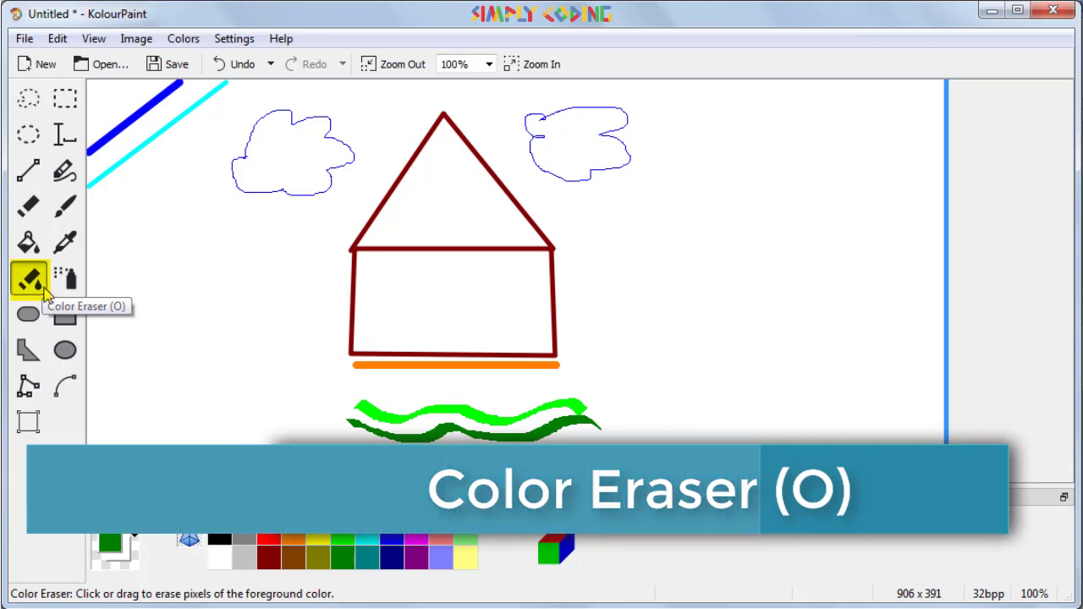
pyautogui.click(391, 532)
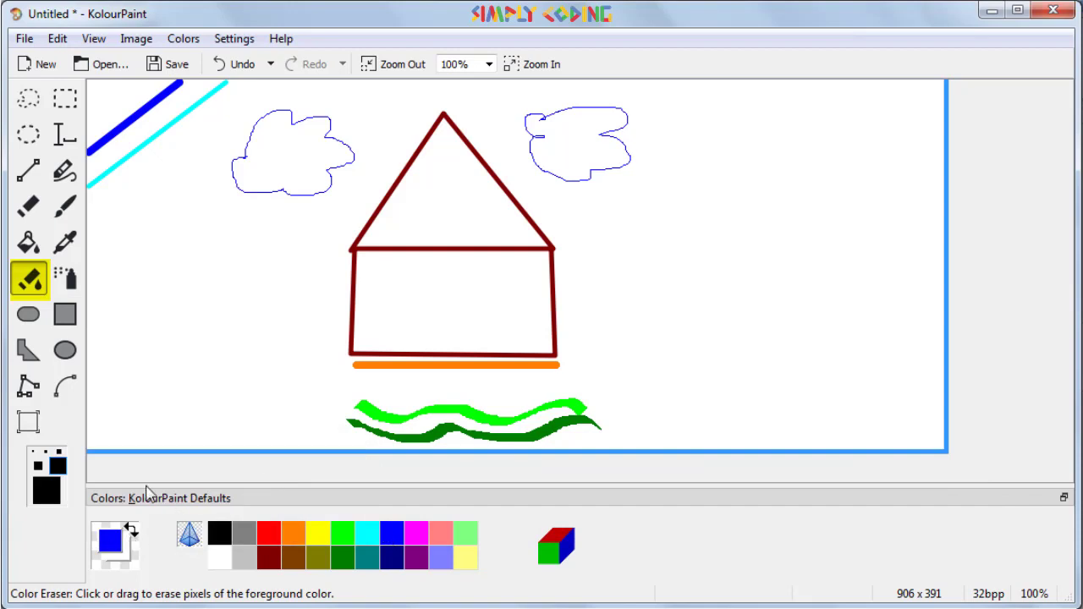
pyautogui.moveTo(532, 111)
pyautogui.mouseDown()
pyautogui.moveTo(546, 171)
pyautogui.moveTo(546, 103)
pyautogui.moveTo(539, 149)
pyautogui.moveTo(529, 98)
pyautogui.moveTo(546, 186)
pyautogui.moveTo(572, 119)
pyautogui.moveTo(576, 182)
pyautogui.moveTo(576, 83)
pyautogui.moveTo(570, 137)
pyautogui.moveTo(566, 109)
pyautogui.moveTo(606, 86)
pyautogui.moveTo(613, 146)
pyautogui.moveTo(627, 152)
pyautogui.moveTo(623, 111)
pyautogui.moveTo(610, 173)
pyautogui.moveTo(592, 159)
pyautogui.moveTo(591, 133)
pyautogui.moveTo(595, 148)
pyautogui.moveTo(606, 125)
pyautogui.moveTo(607, 56)
pyautogui.moveTo(590, 91)
pyautogui.moveTo(560, 100)
pyautogui.moveTo(593, 115)
pyautogui.mouseUp()
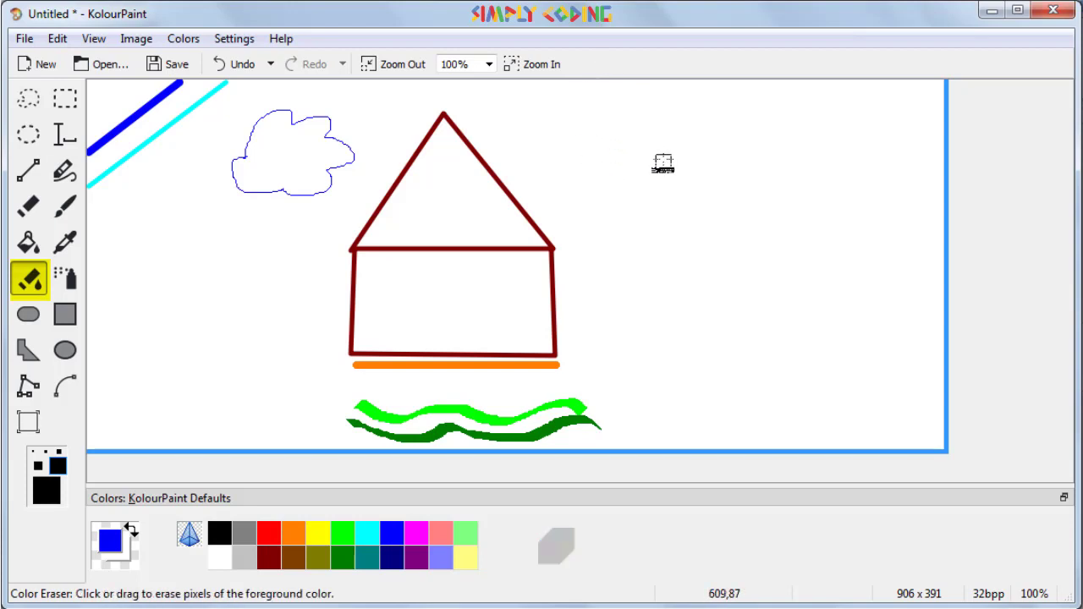
pyautogui.click(28, 242)
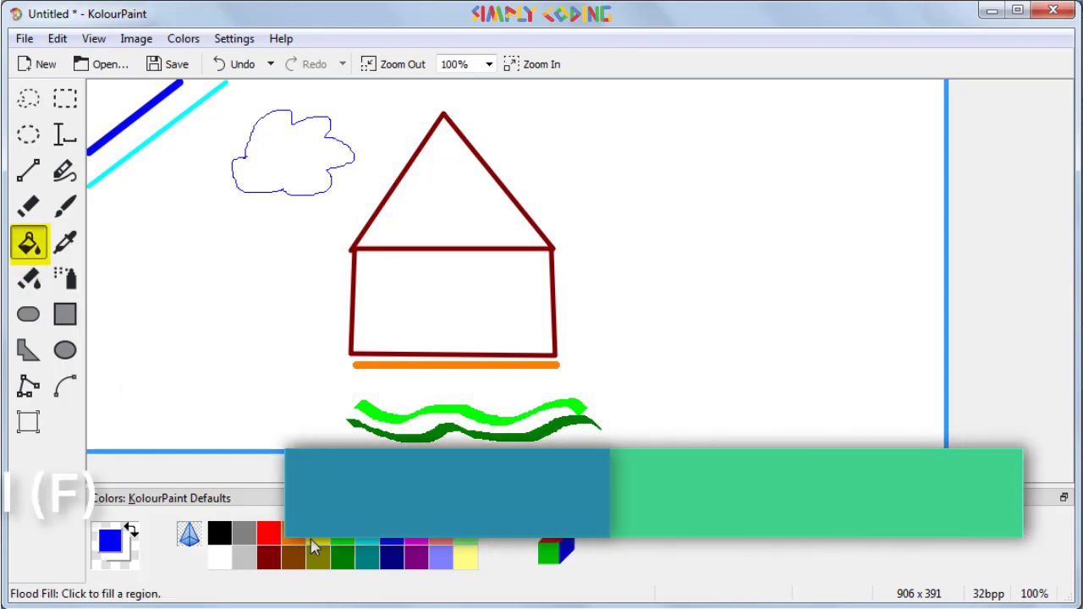
# Step: Flood-fill the house's roof triangle with yellow
pyautogui.click(318, 533)
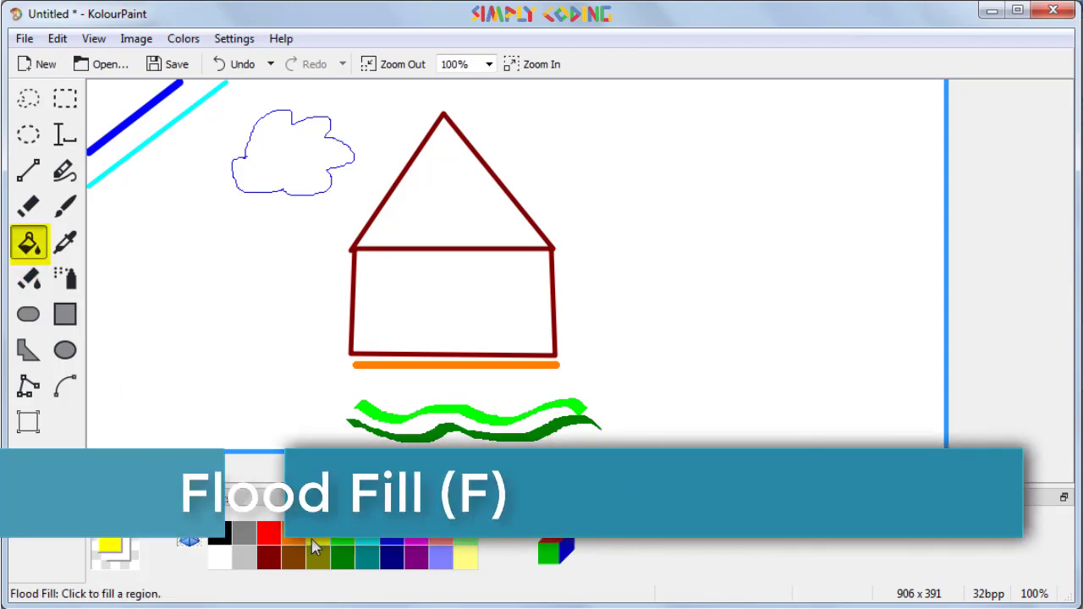
pyautogui.click(440, 212)
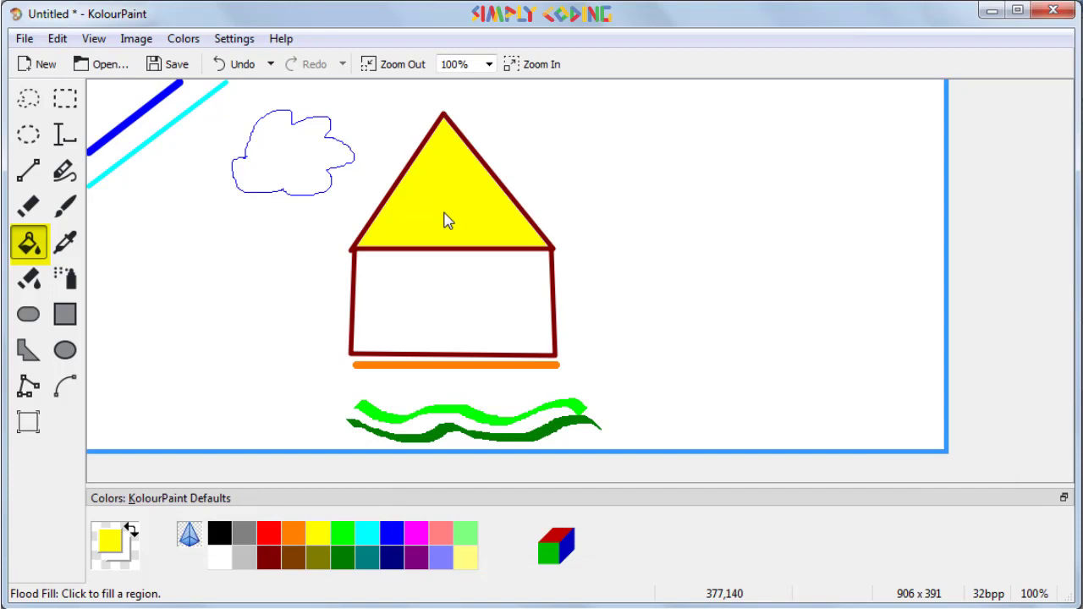
pyautogui.press('y')
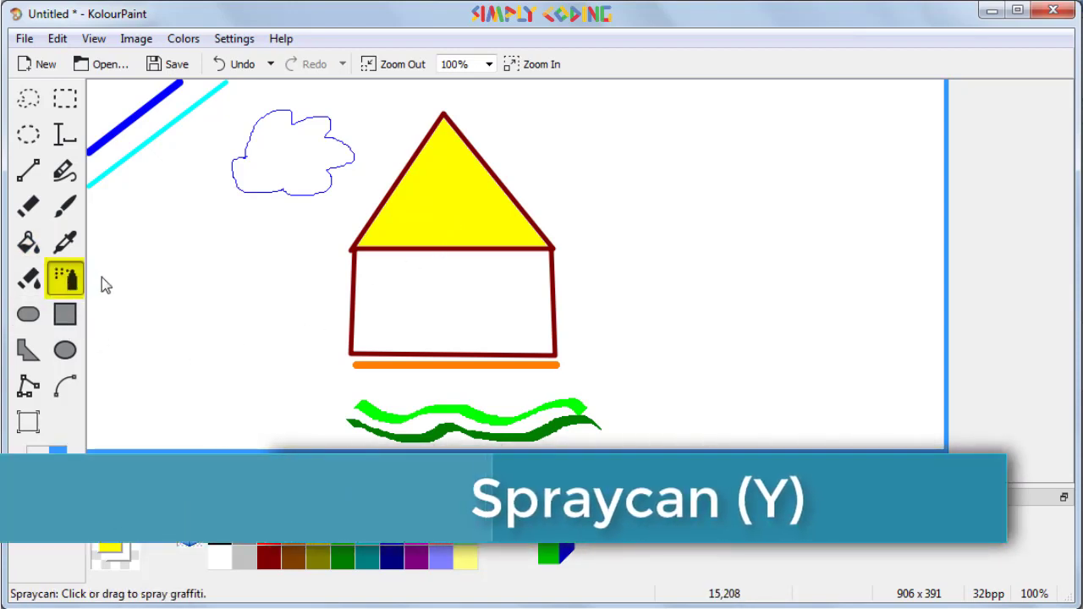
# Step: Spray red dots across the green waves below the house
pyautogui.click(269, 534)
pyautogui.hotkey('ctrl', 'z')
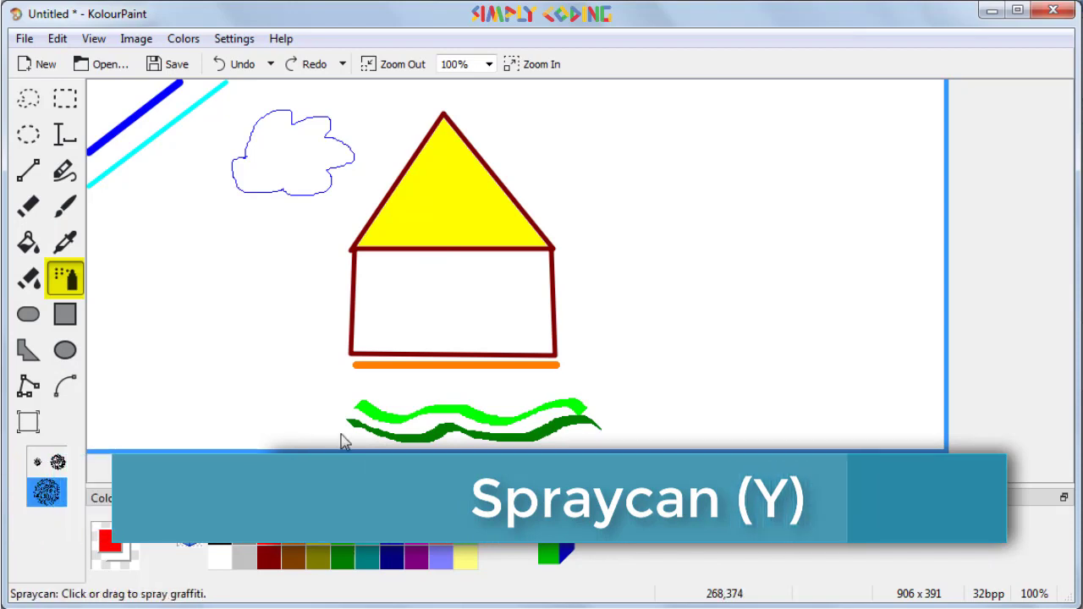
pyautogui.moveTo(349, 421)
pyautogui.mouseDown()
pyautogui.moveTo(375, 430)
pyautogui.moveTo(464, 423)
pyautogui.mouseUp()
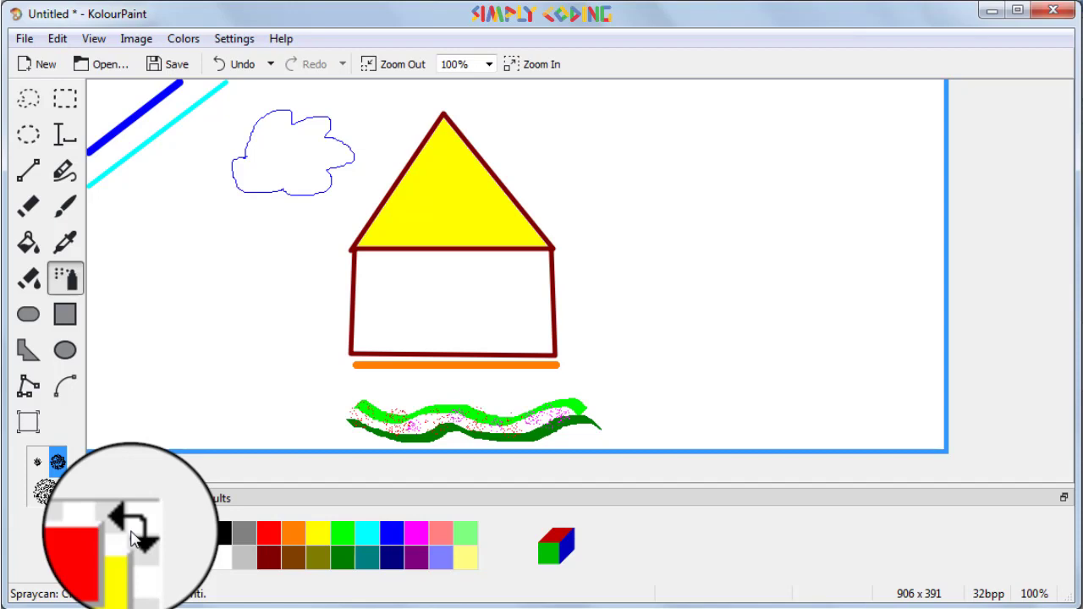
# Step: Swap the foreground and background colours and browse the rectangle, ellipse and polygon tools
pyautogui.click(131, 531)
pyautogui.click(28, 316)
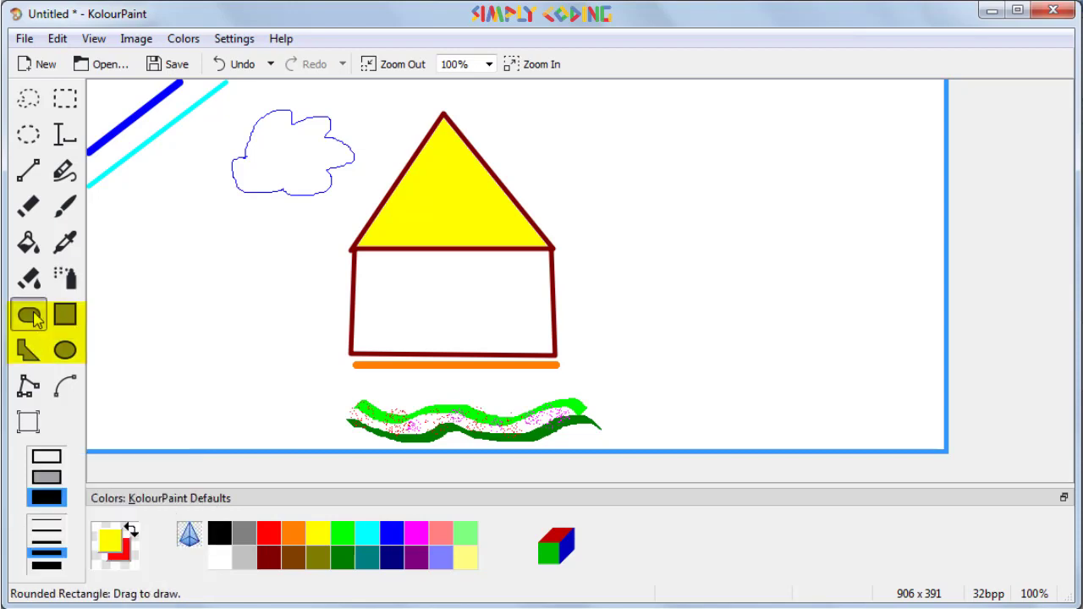
pyautogui.click(65, 314)
pyautogui.click(71, 356)
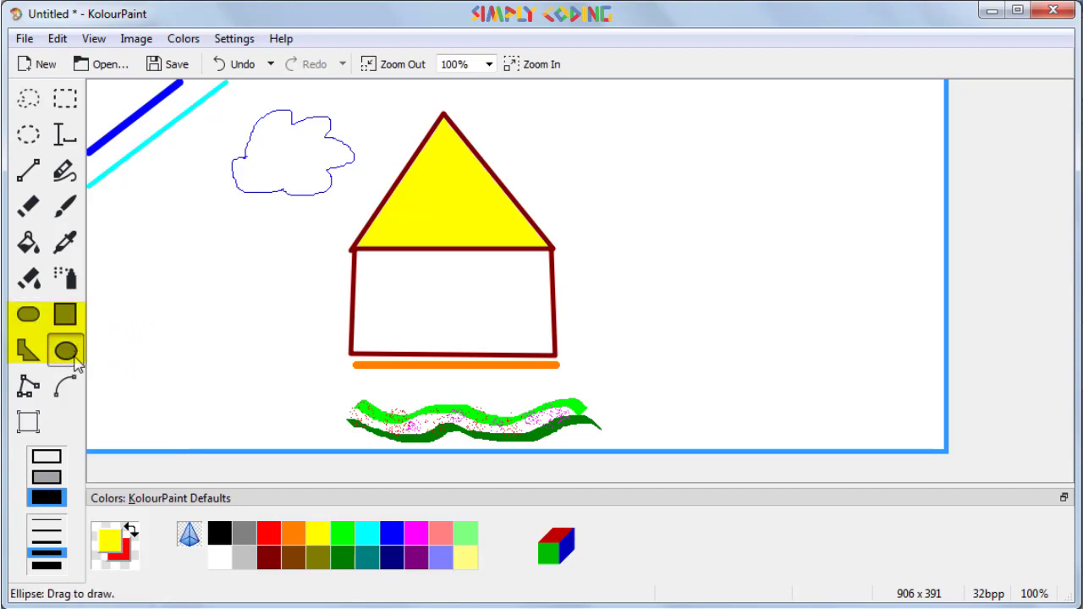
pyautogui.click(29, 350)
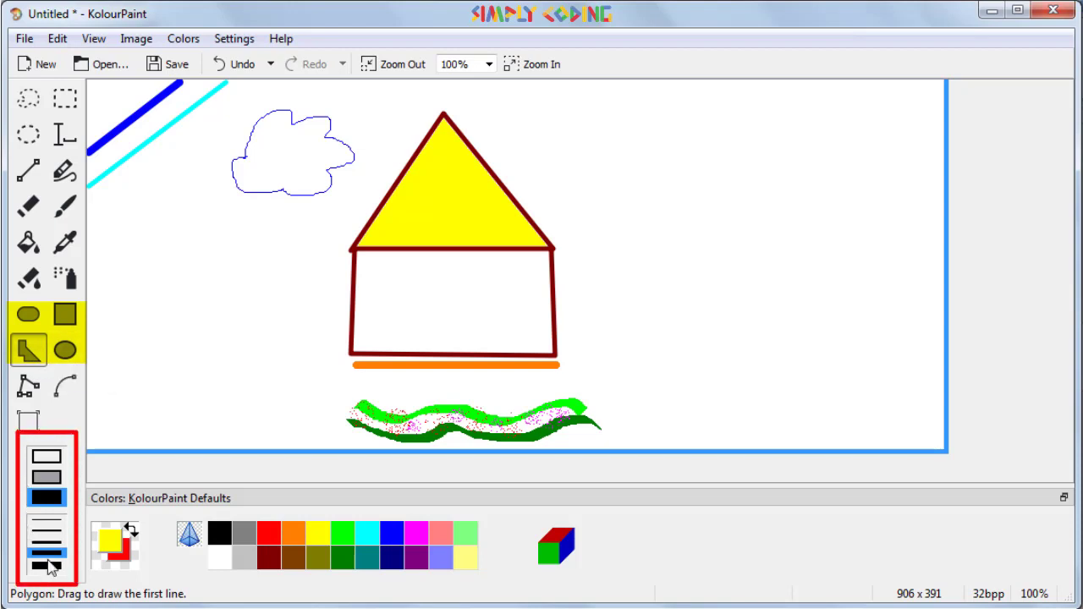
# Step: Use the thickest outline with background-colour fill and draw a yellow door in the house
pyautogui.click(49, 530)
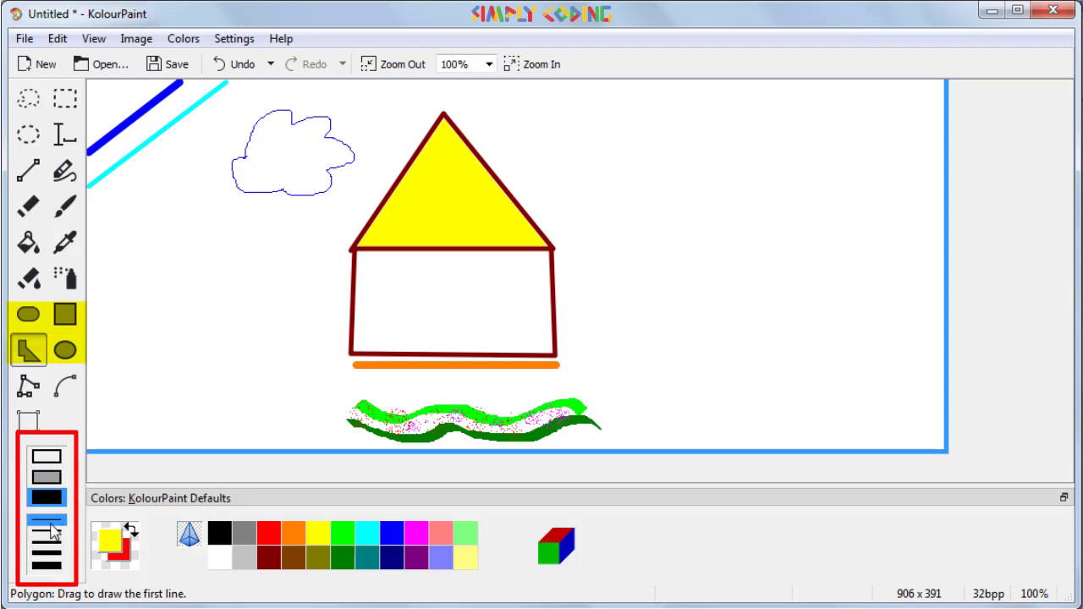
pyautogui.click(54, 543)
pyautogui.click(57, 555)
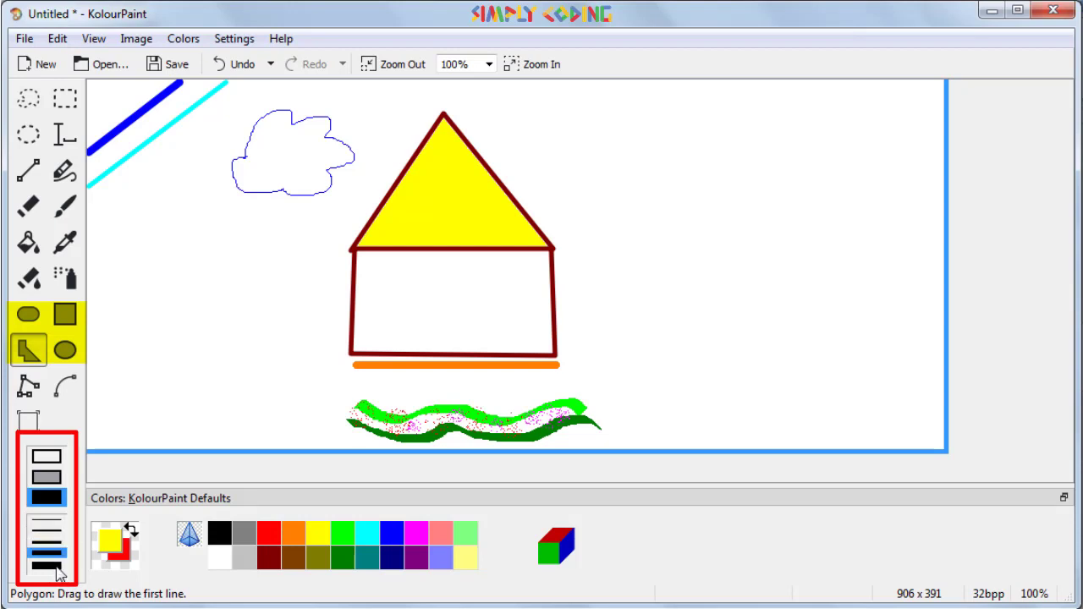
pyautogui.click(52, 566)
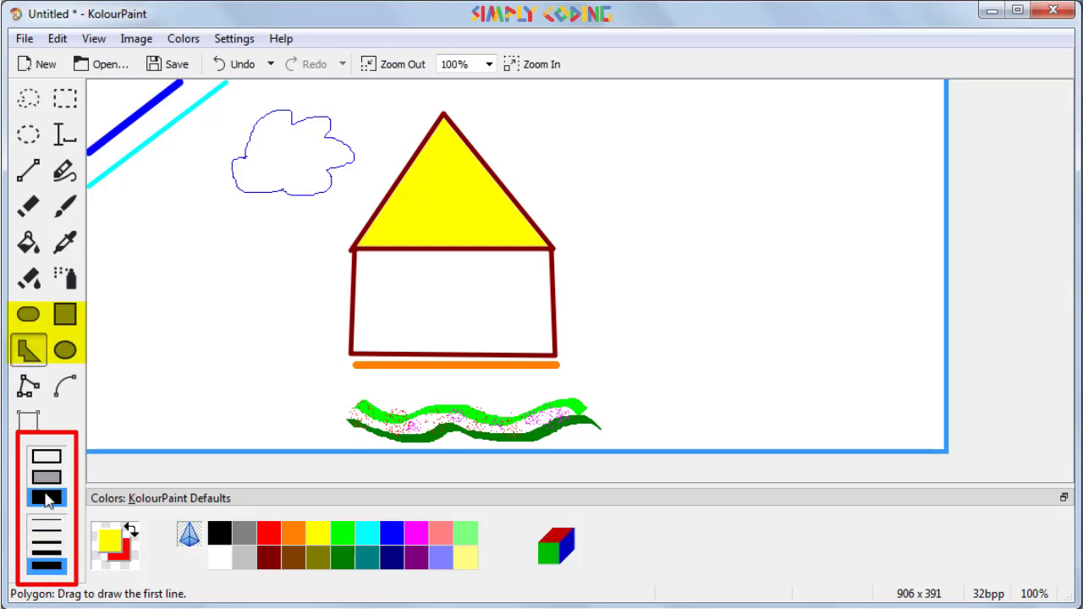
pyautogui.click(61, 458)
pyautogui.click(62, 475)
pyautogui.click(56, 501)
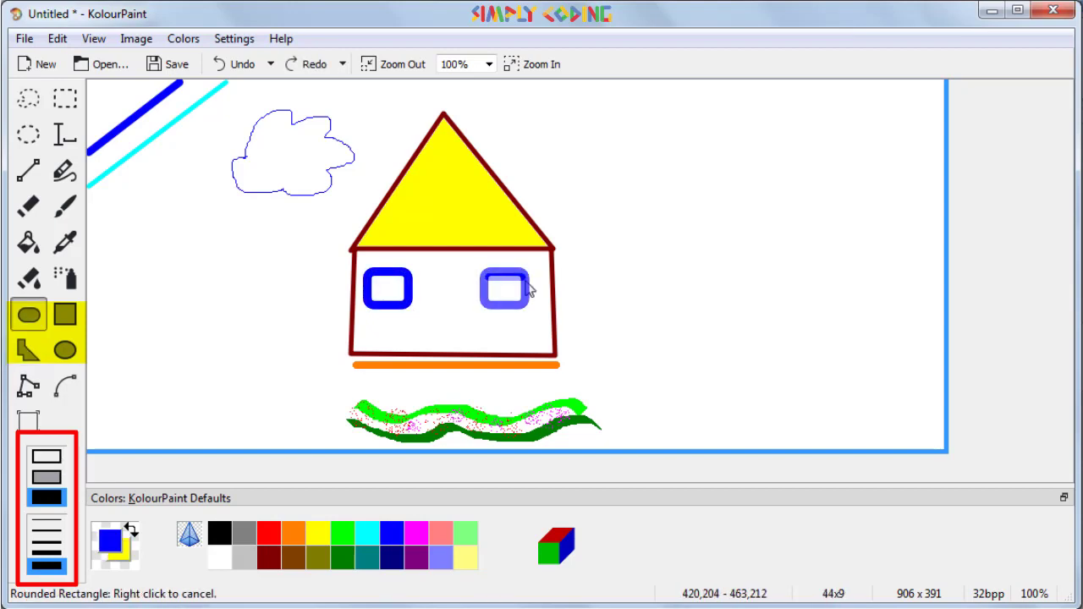
pyautogui.click(47, 478)
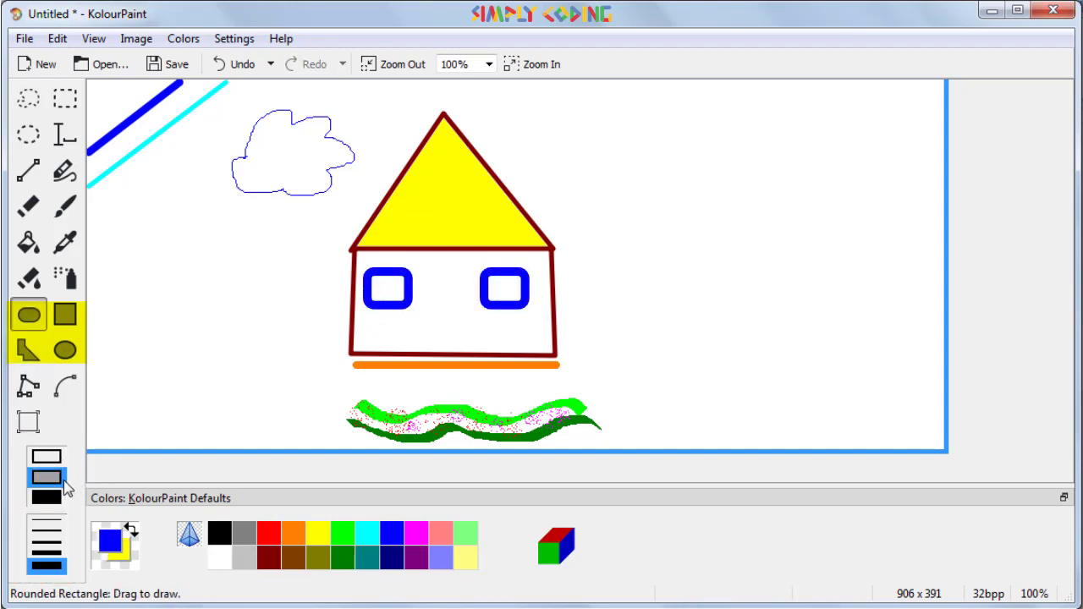
pyautogui.click(65, 315)
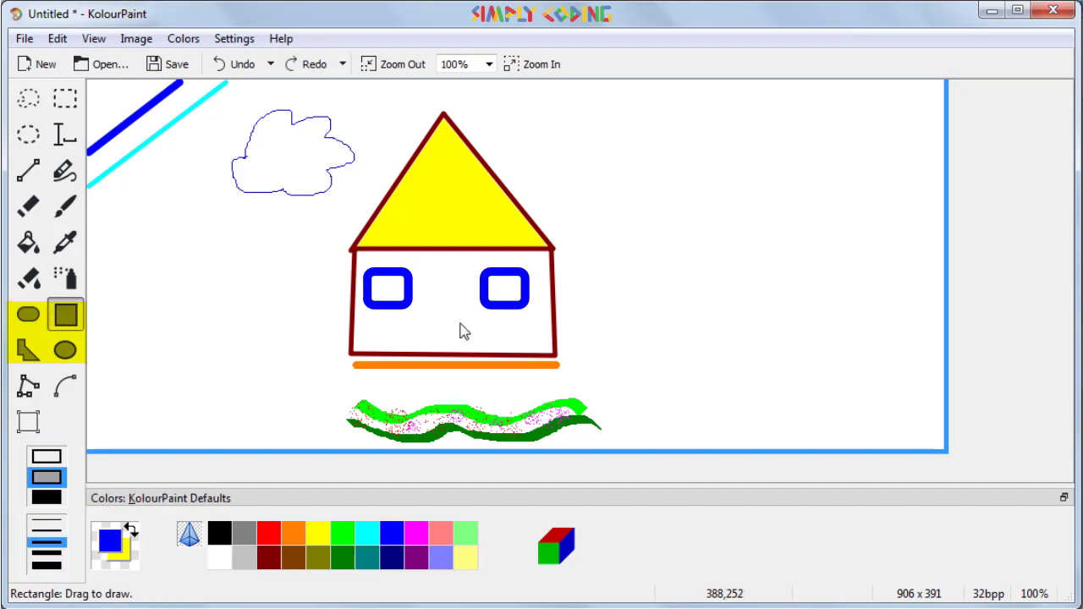
pyautogui.moveTo(435, 309); pyautogui.dragTo(471, 358)
# Step: Draw a filled magenta ellipse dot on the roof
pyautogui.click(65, 349)
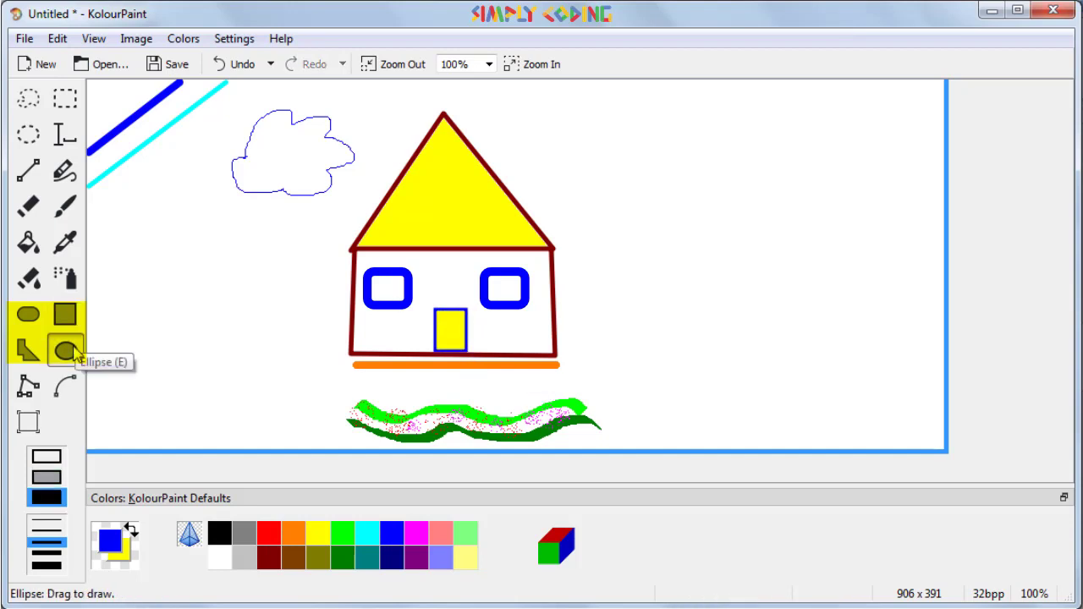
pyautogui.click(46, 498)
pyautogui.click(416, 533)
pyautogui.moveTo(439, 151); pyautogui.dragTo(463, 176)
pyautogui.press('p')
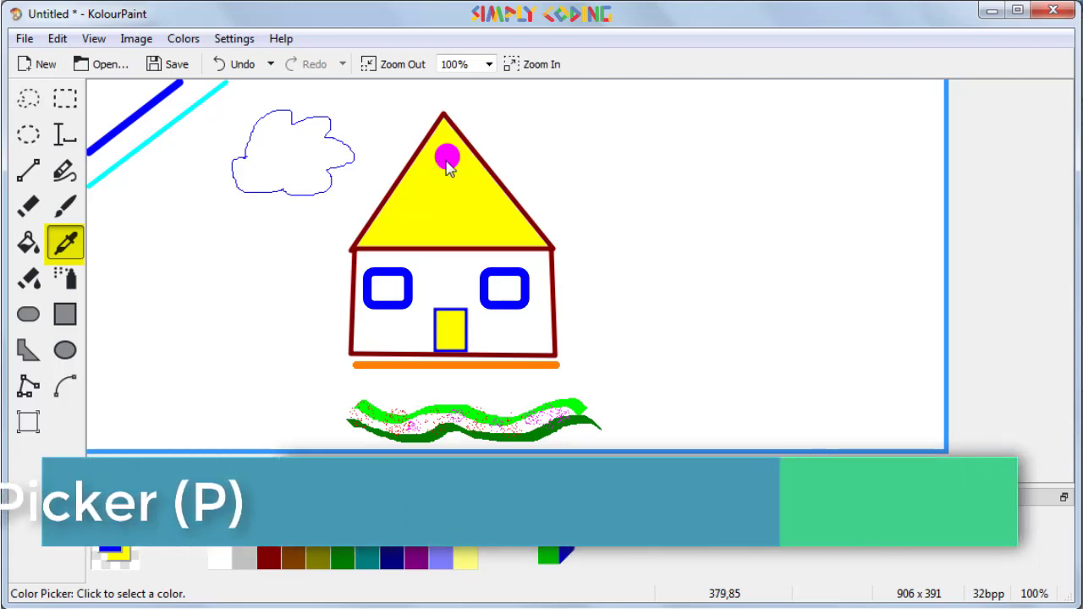
# Step: Sample the roof dot's colour, then paint a dark green wavy stroke just below the orange line
pyautogui.click(445, 163)
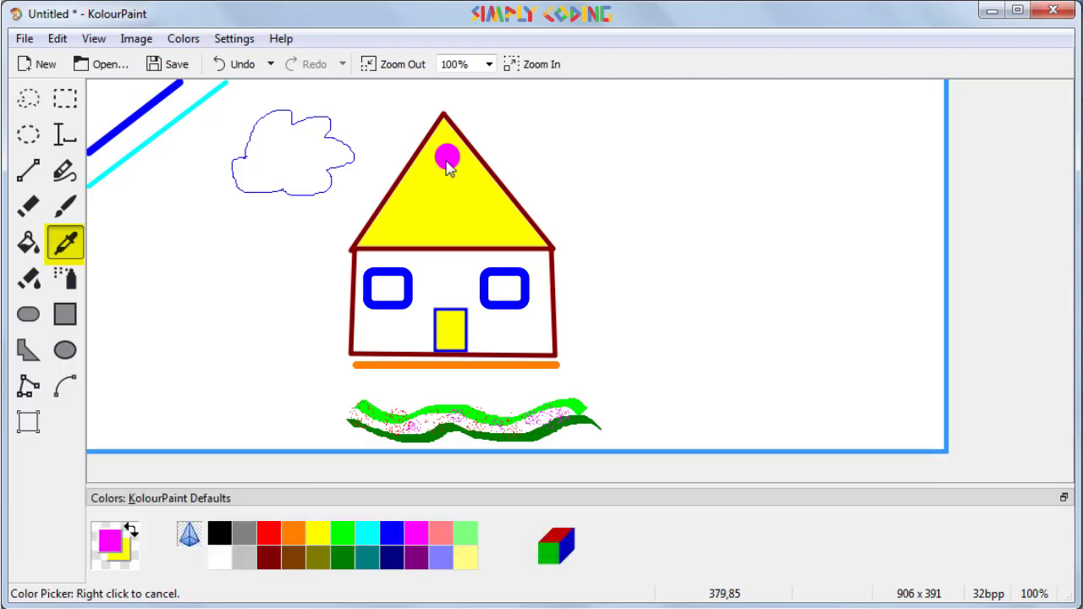
pyautogui.press('g')
pyautogui.moveTo(475, 391); pyautogui.dragTo(490, 394)
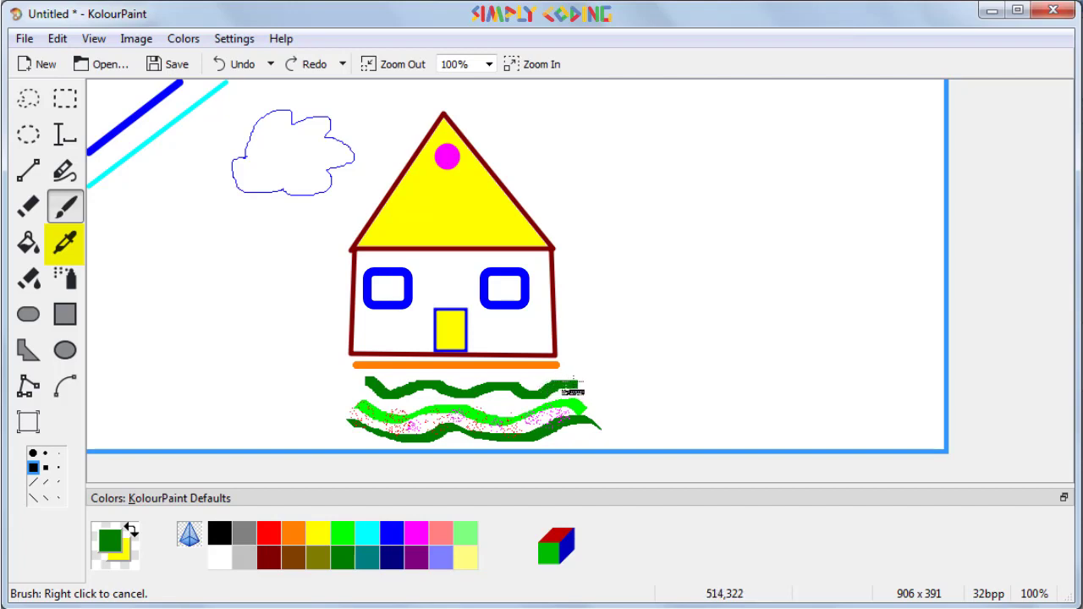
pyautogui.moveTo(572, 392); pyautogui.dragTo(572, 394)
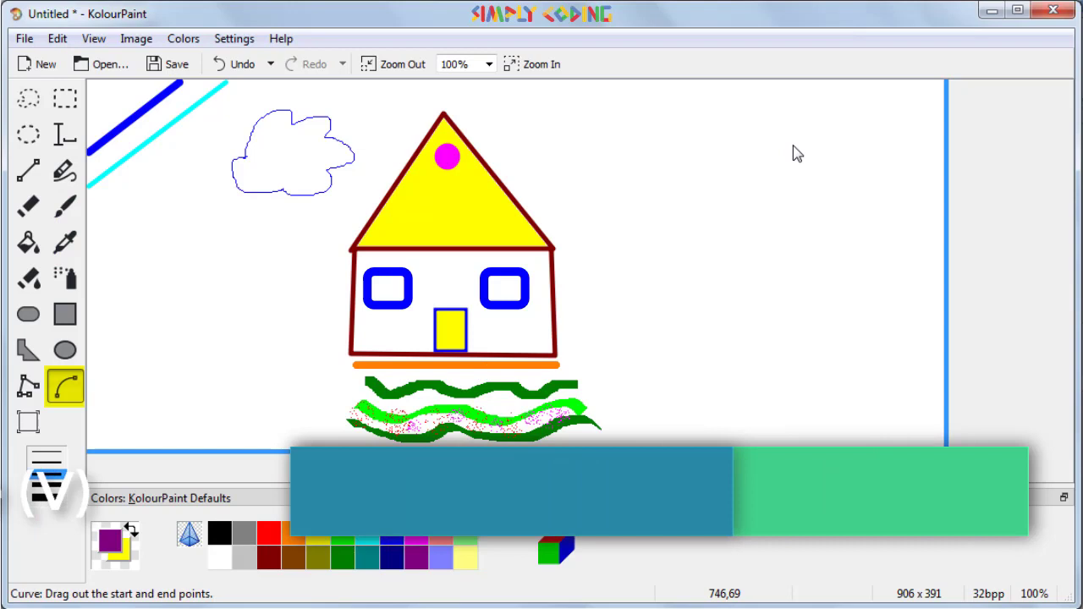
# Step: Draw a purple vertical line right of the house and bend both control points into an S-curve
pyautogui.moveTo(796, 146); pyautogui.dragTo(798, 409)
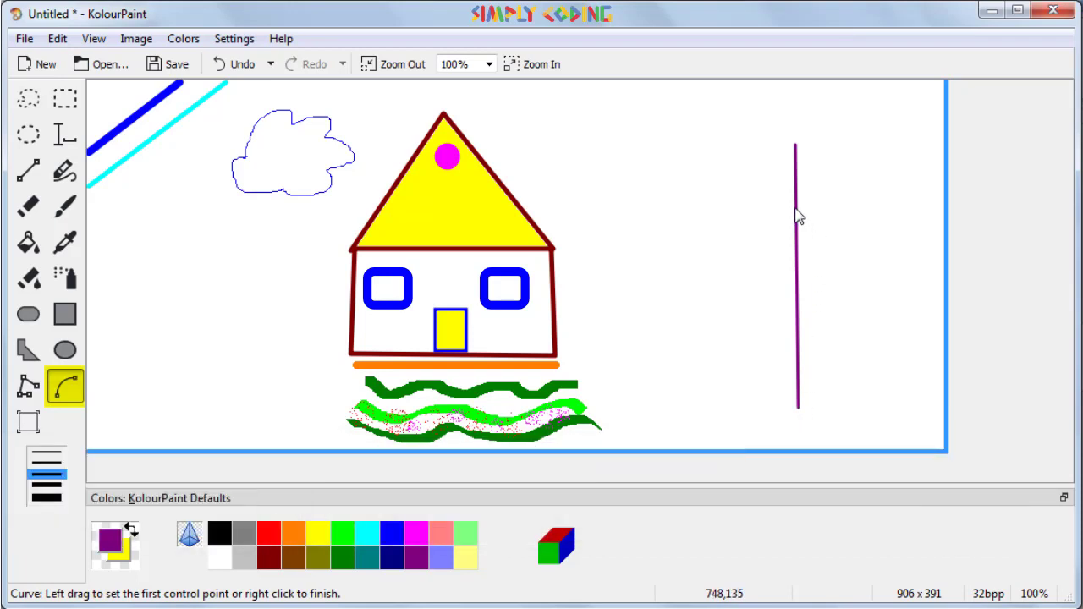
pyautogui.moveTo(798, 212); pyautogui.dragTo(872, 157)
pyautogui.moveTo(820, 336); pyautogui.dragTo(662, 397)
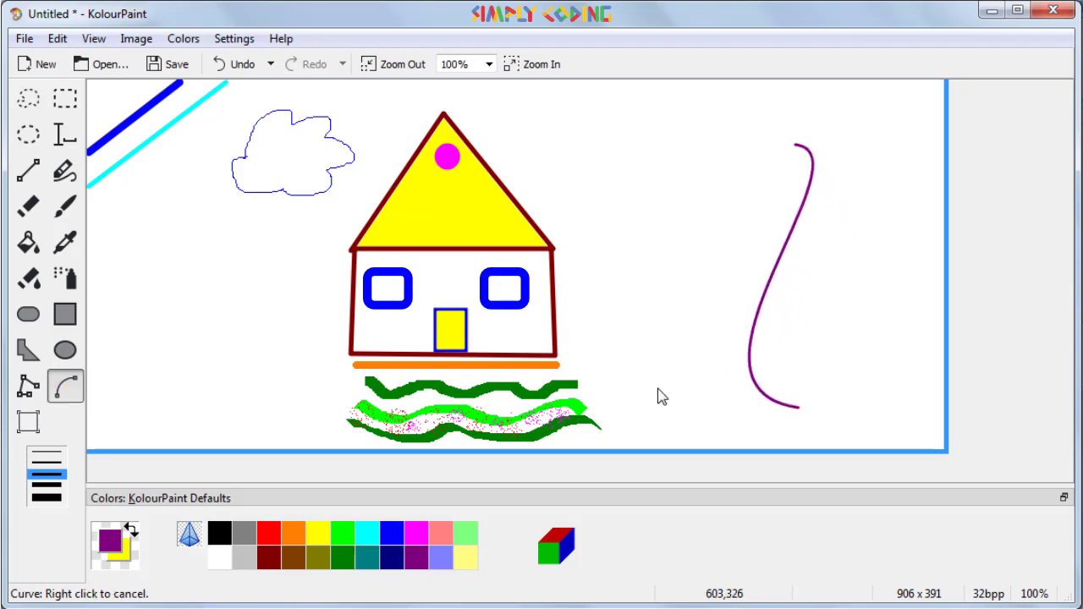
# Step: Add a text box reading SWEET HOME and enlarge it to fit
pyautogui.click(64, 136)
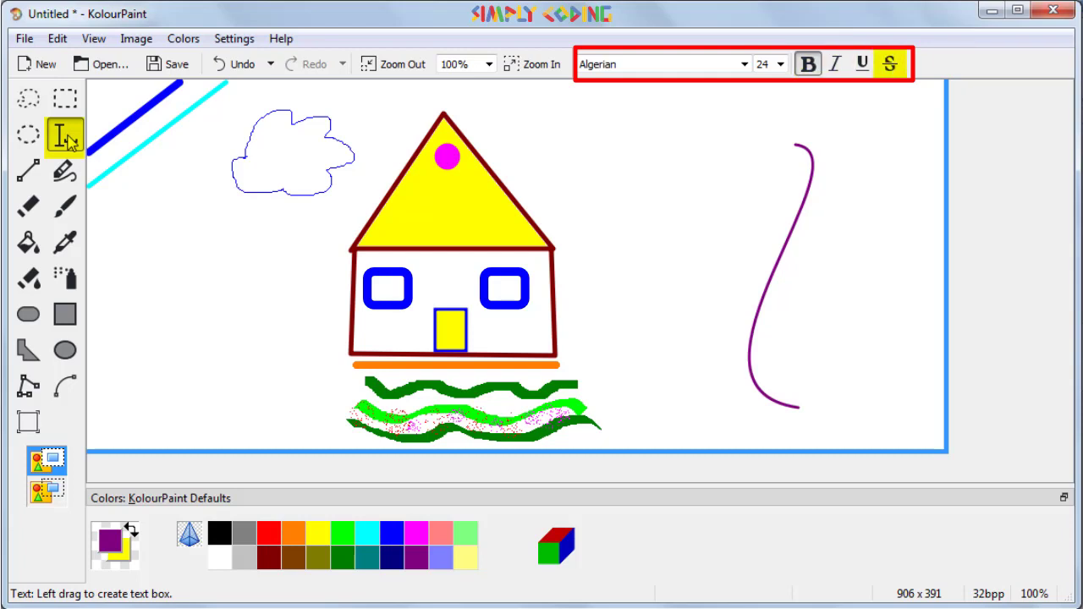
pyautogui.write('SWEET')
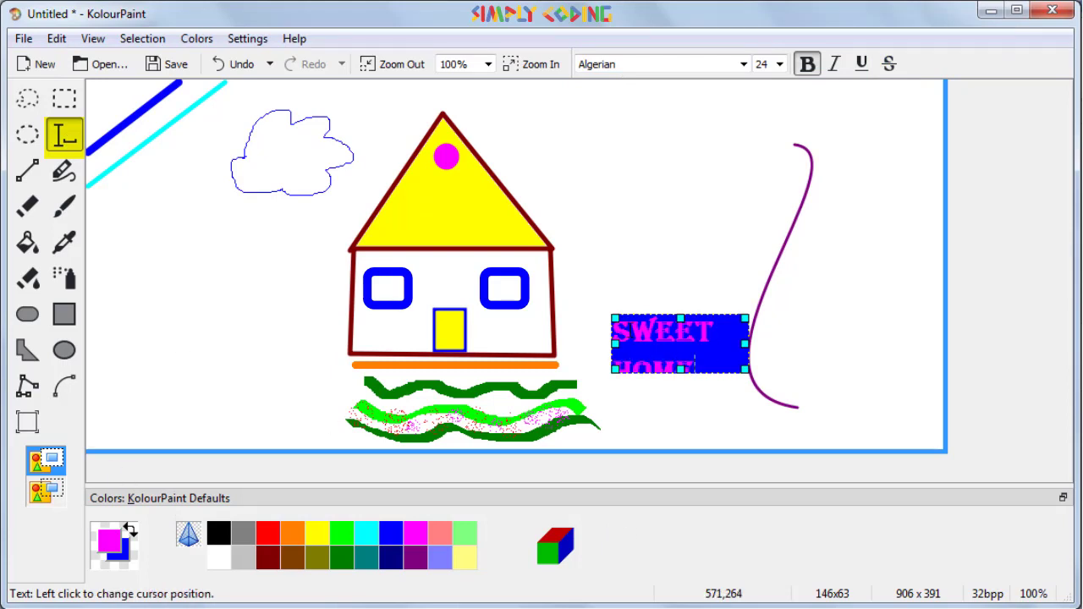
pyautogui.moveTo(680, 369); pyautogui.dragTo(682, 394)
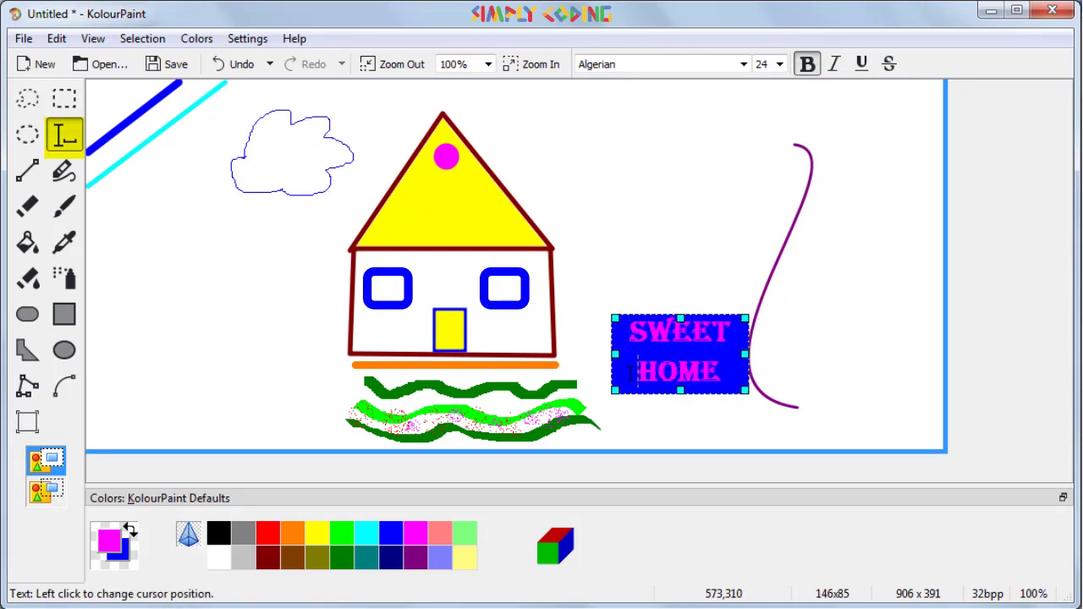
# Step: Set the sign text to Algerian size 28, heighten the box, and remove the extra space
pyautogui.click(780, 64)
pyautogui.click(765, 188)
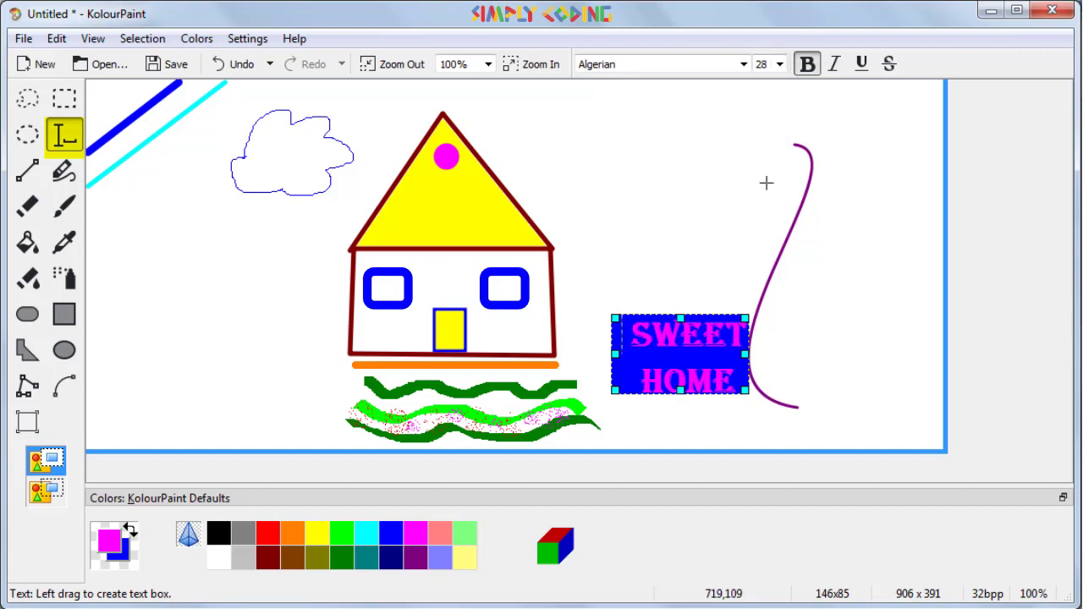
pyautogui.click(743, 64)
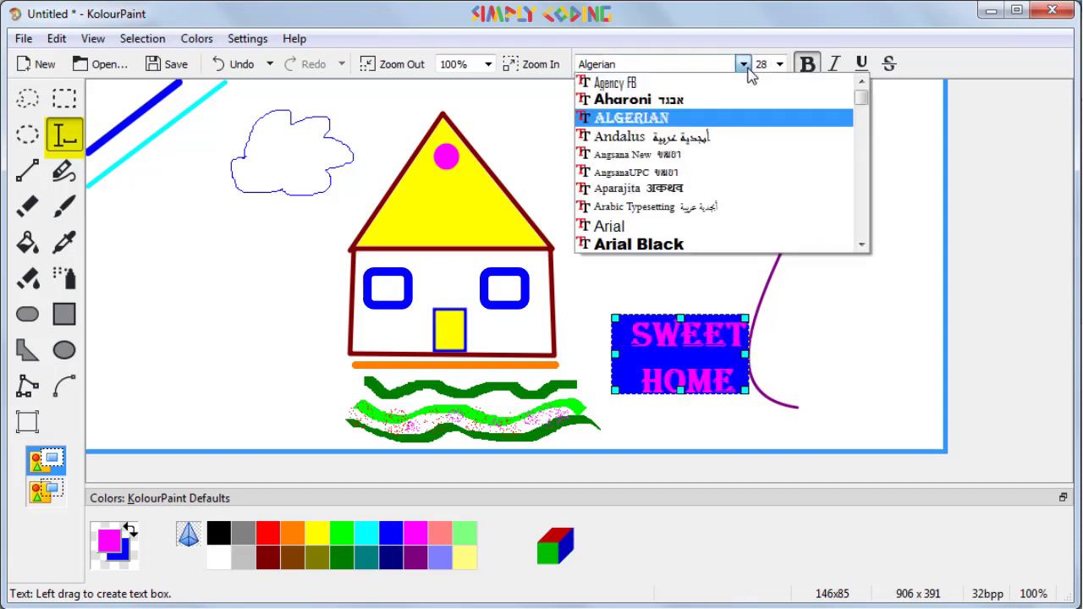
pyautogui.click(649, 120)
pyautogui.moveTo(682, 391); pyautogui.dragTo(682, 401)
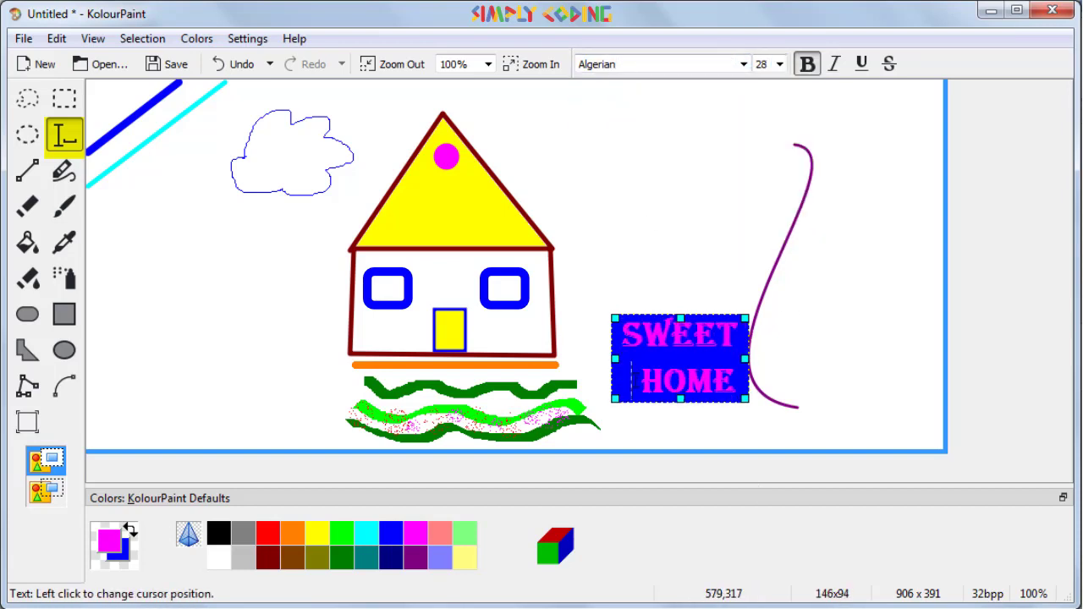
pyautogui.press('Delete')
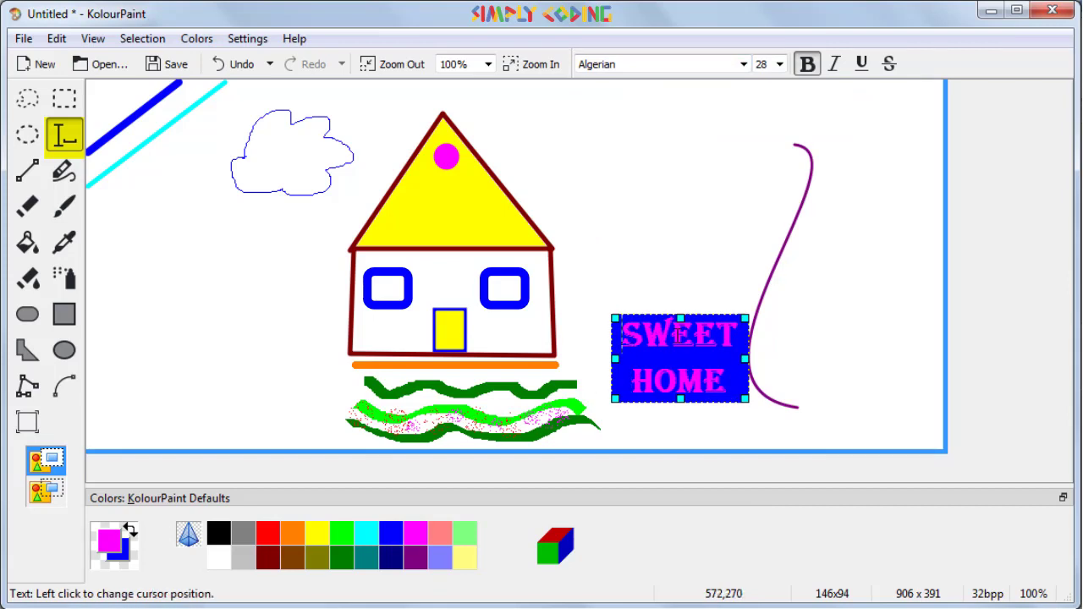
# Step: Make the SWEET HOME text yellow, bold, italic and struck through
pyautogui.click(317, 534)
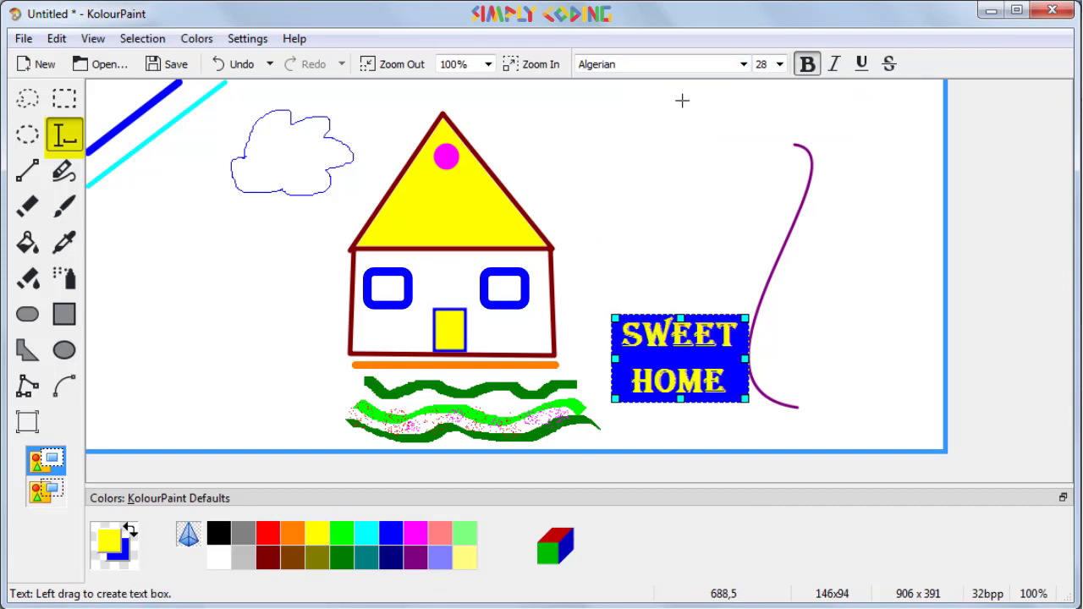
pyautogui.click(808, 65)
pyautogui.click(809, 65)
pyautogui.click(835, 64)
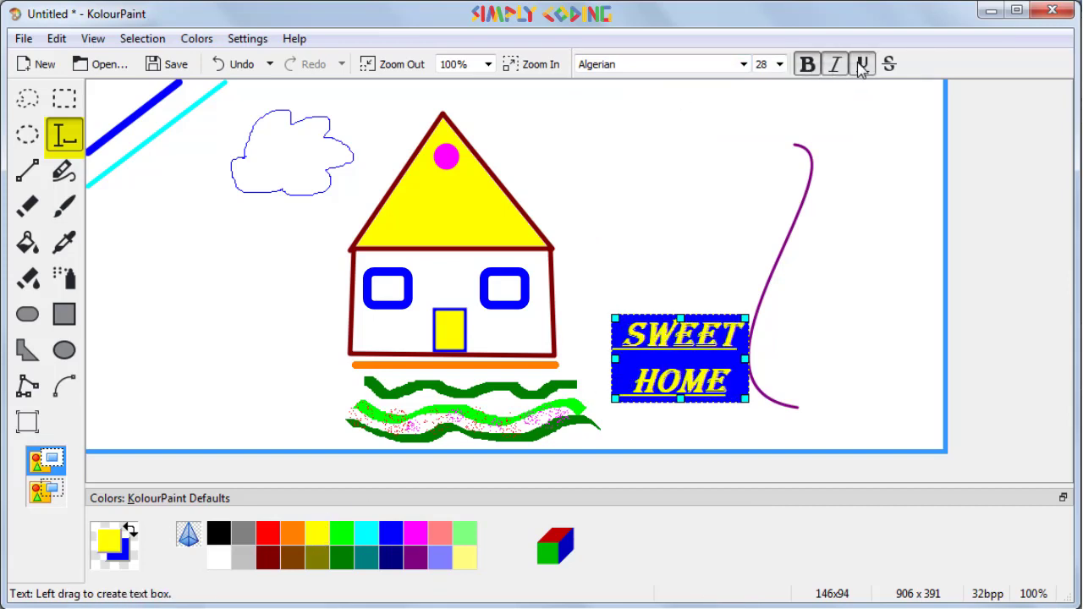
pyautogui.click(891, 65)
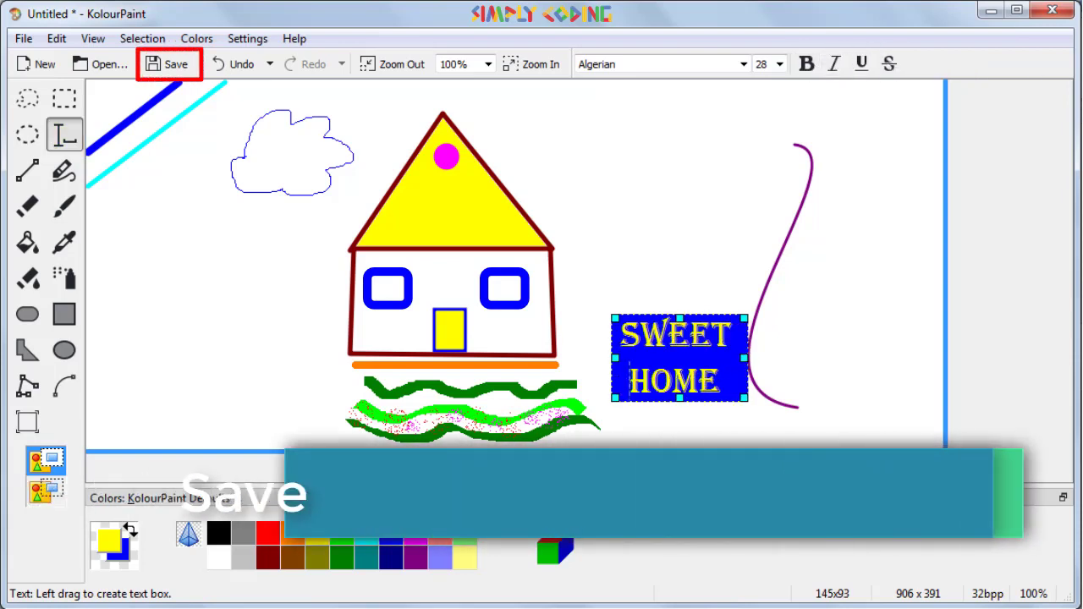
# Step: Deselect the sign and save the drawing as sweethome.png in C:'s Kolour paint folder
pyautogui.click(286, 214)
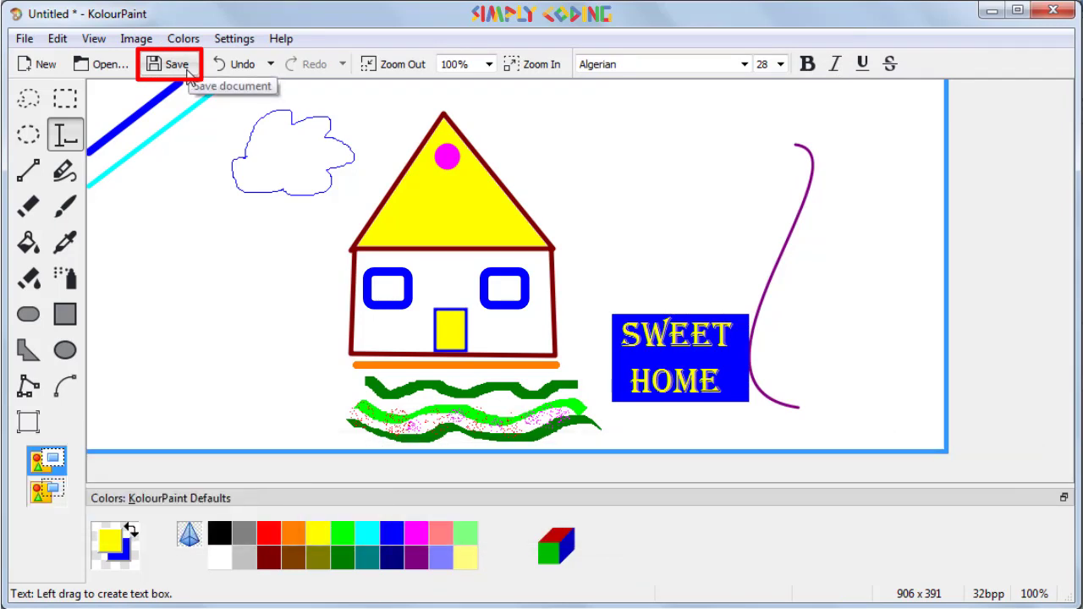
pyautogui.click(24, 39)
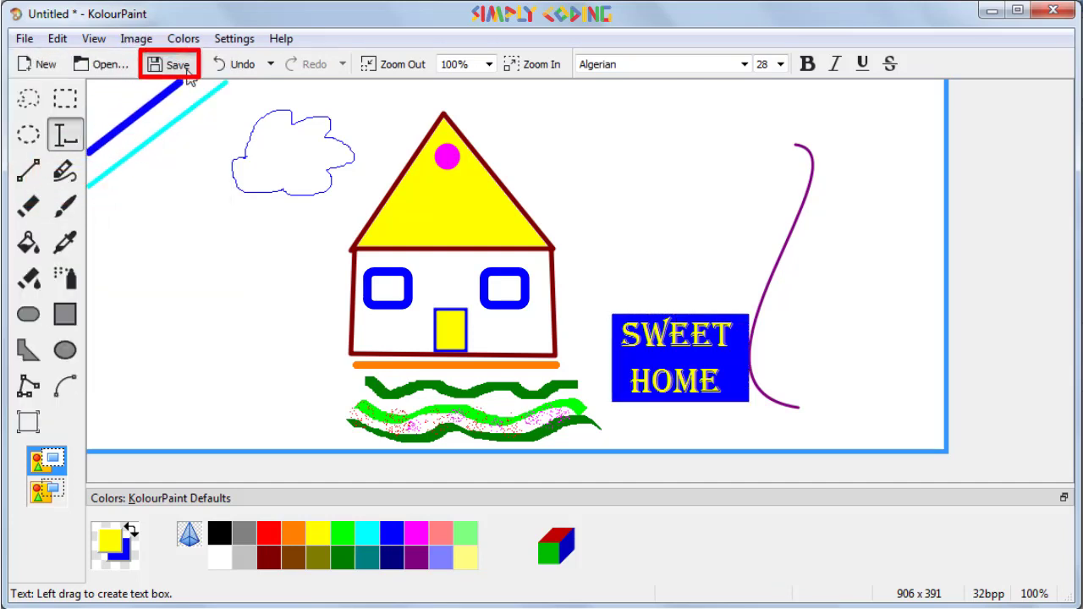
pyautogui.click(187, 72)
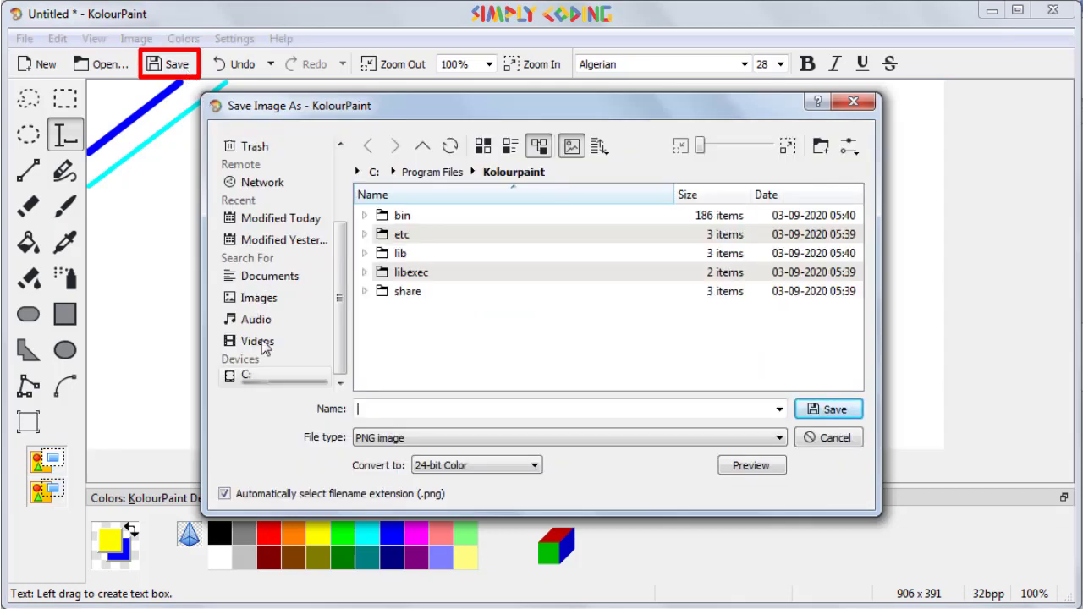
pyautogui.click(289, 377)
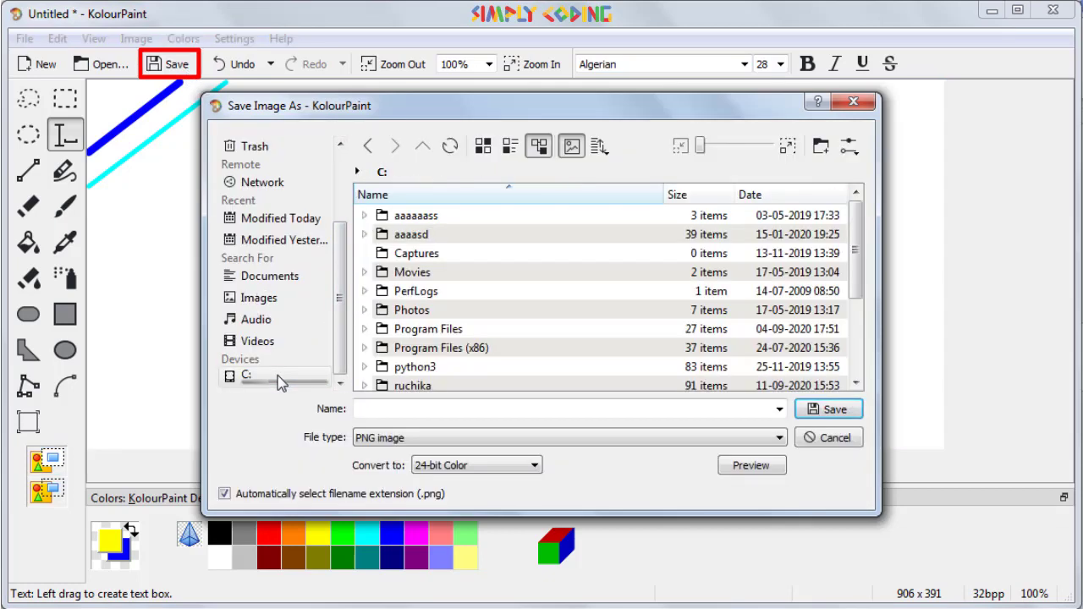
pyautogui.doubleClick(413, 386)
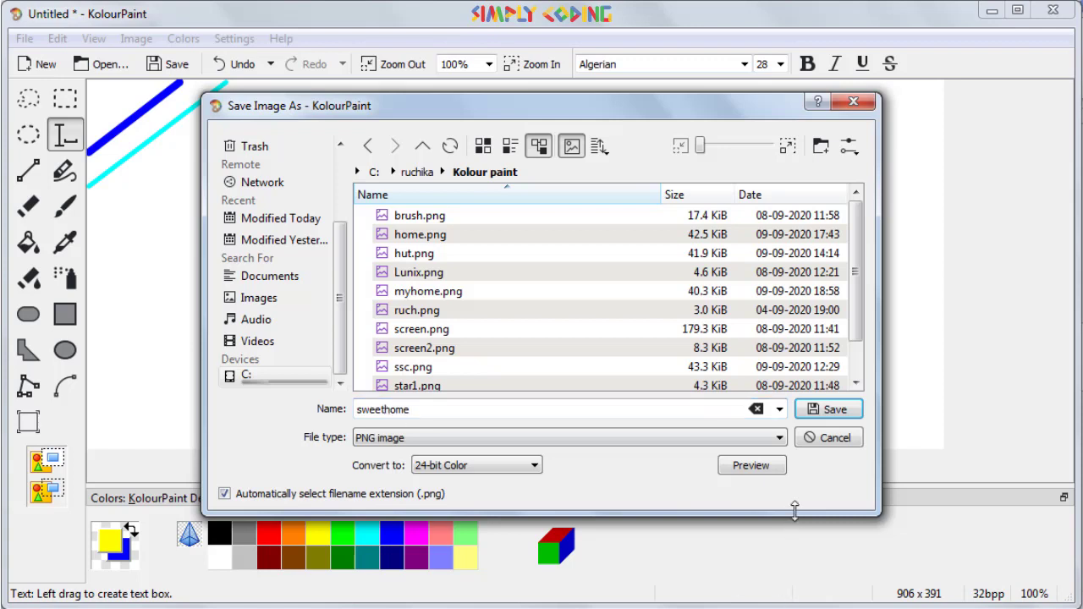
pyautogui.click(832, 409)
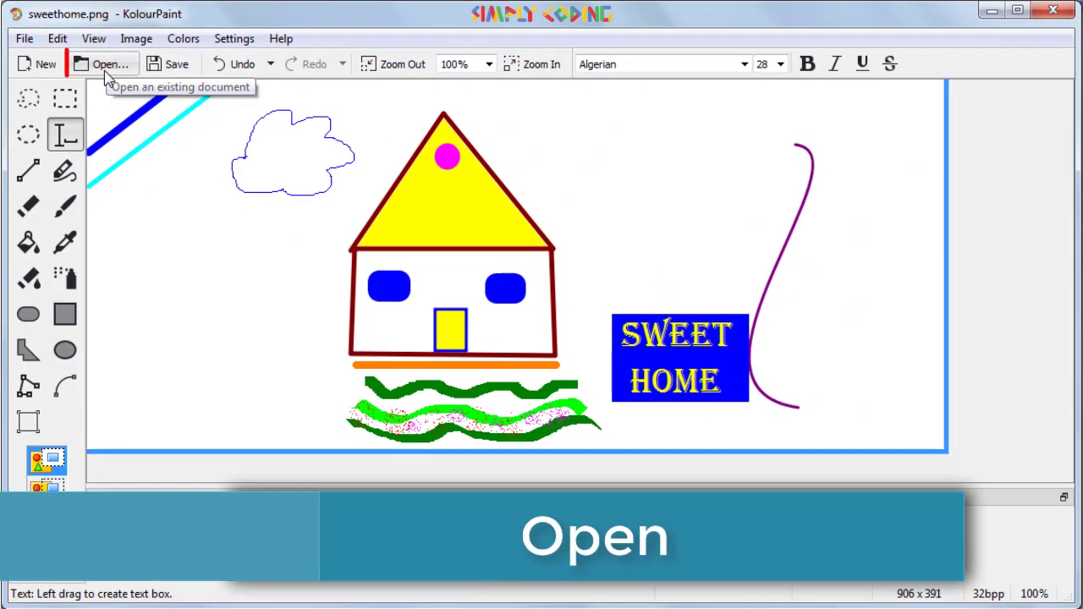
pyautogui.click(105, 71)
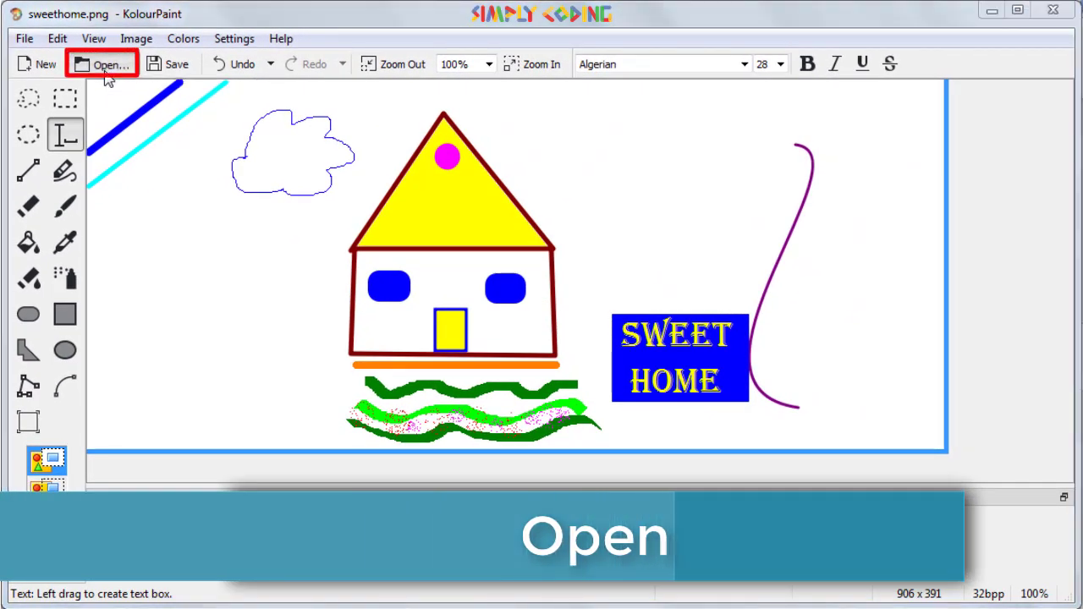
pyautogui.scroll(-5, 457, 195)
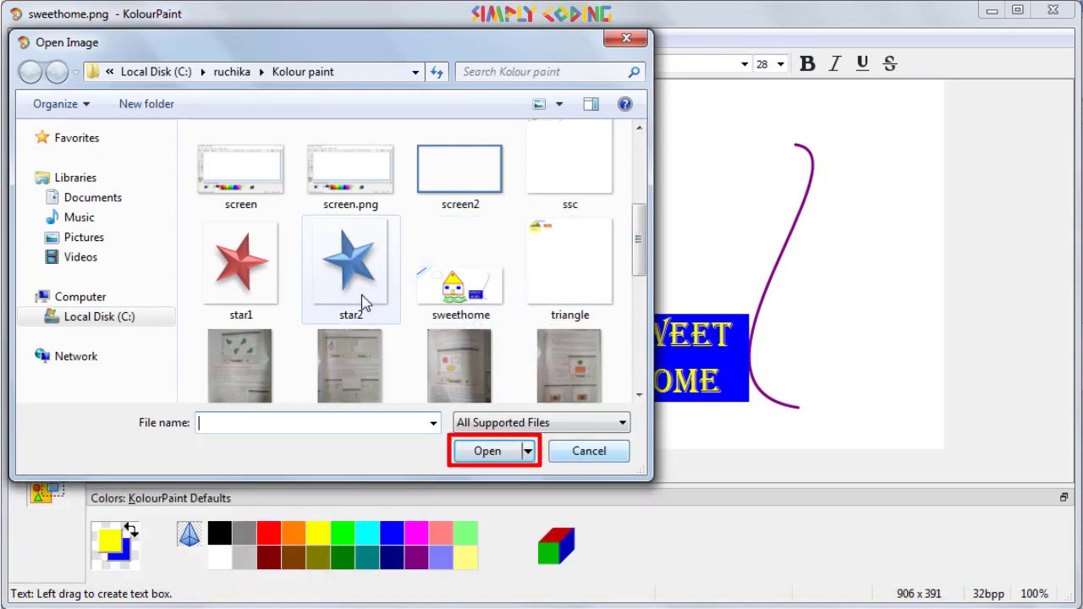
pyautogui.click(584, 453)
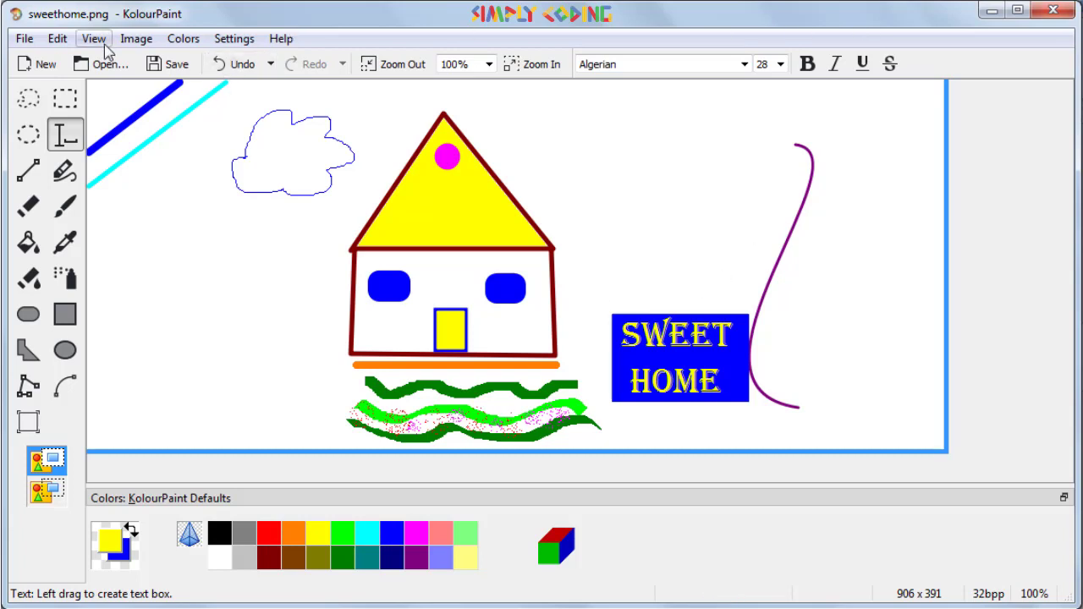
pyautogui.click(24, 39)
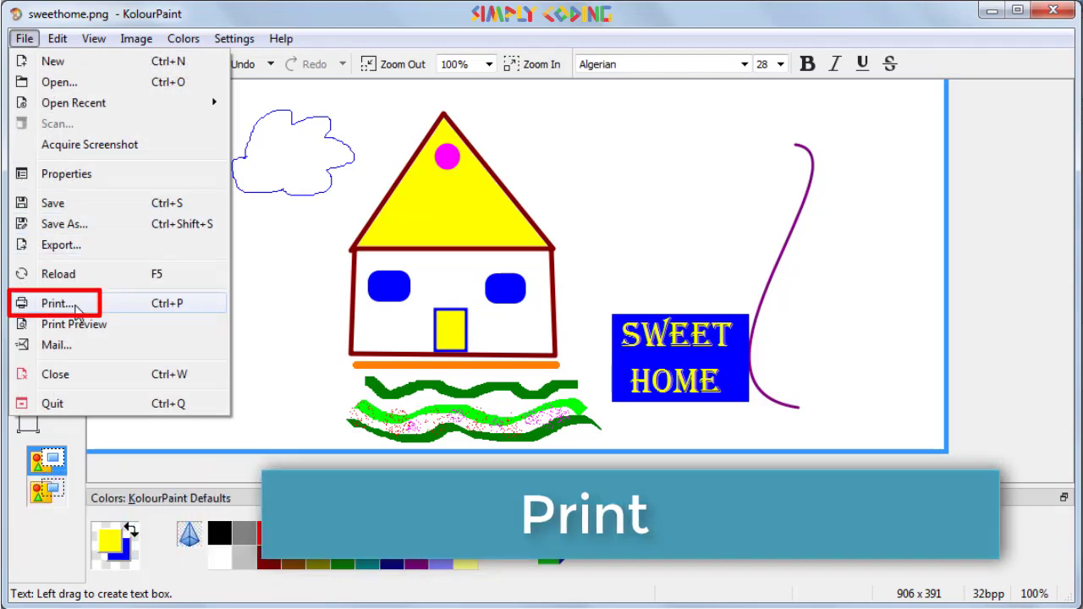
pyautogui.click(76, 310)
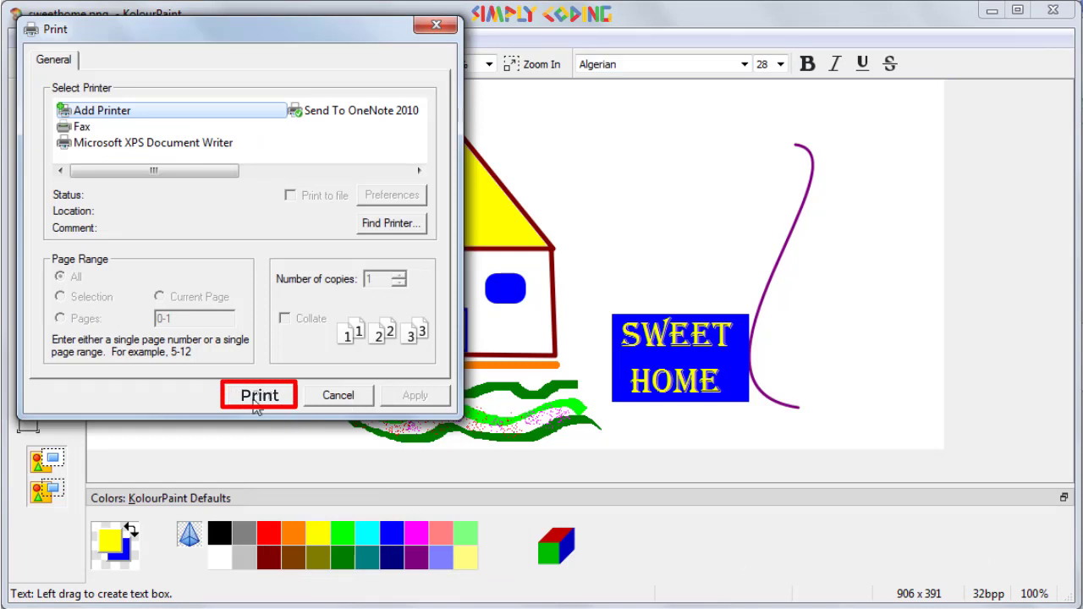
pyautogui.click(320, 398)
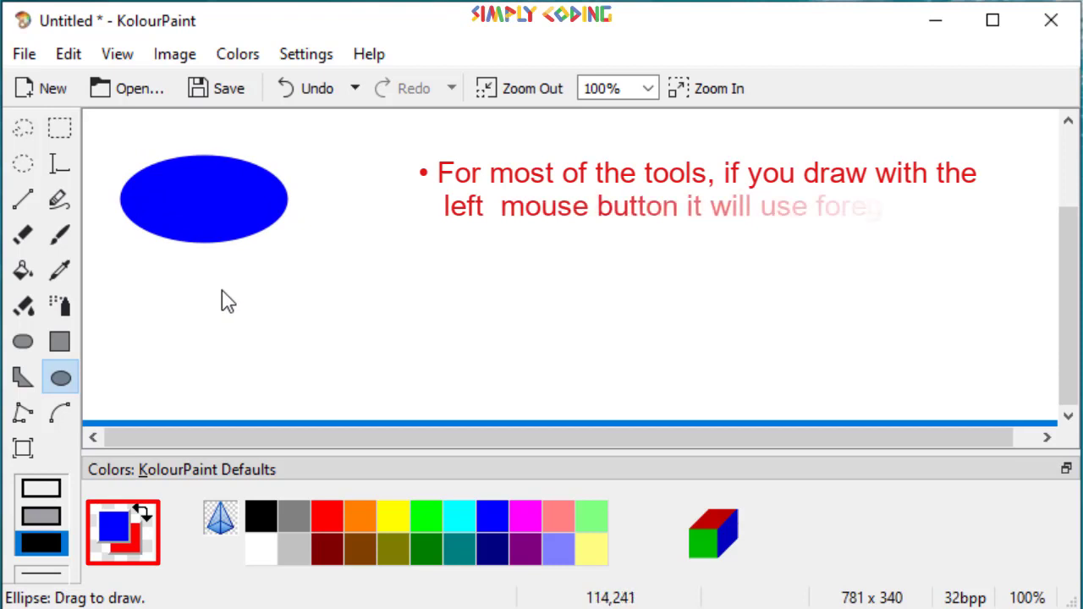
# Step: Draw a red ellipse, set red foreground on white background, and erase the canvas to white
pyautogui.moveTo(217, 288); pyautogui.dragTo(401, 378)
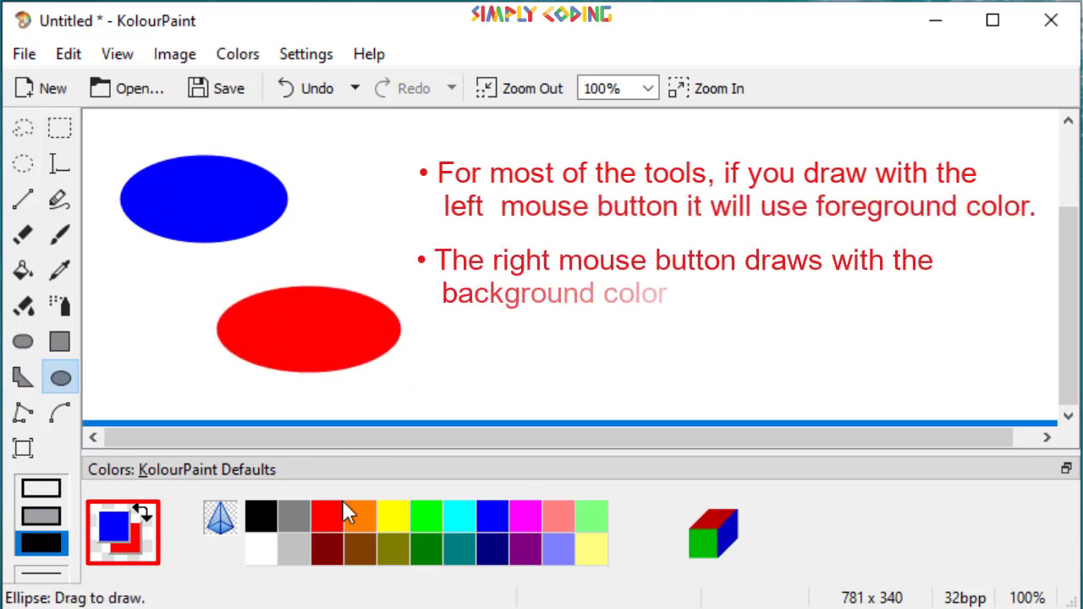
pyautogui.click(258, 559)
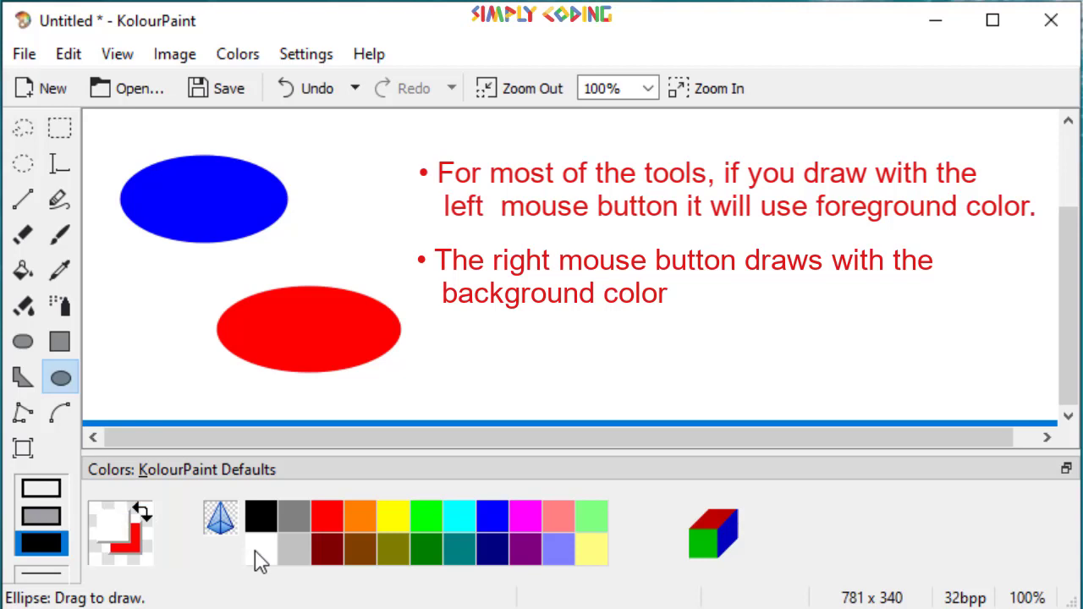
pyautogui.click(142, 513)
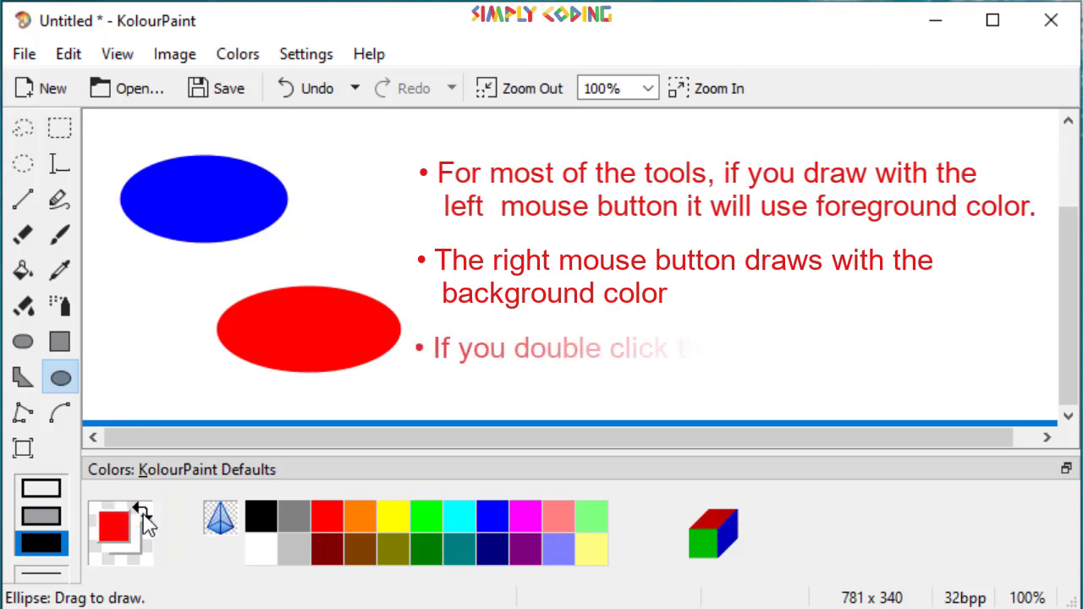
pyautogui.doubleClick(20, 241)
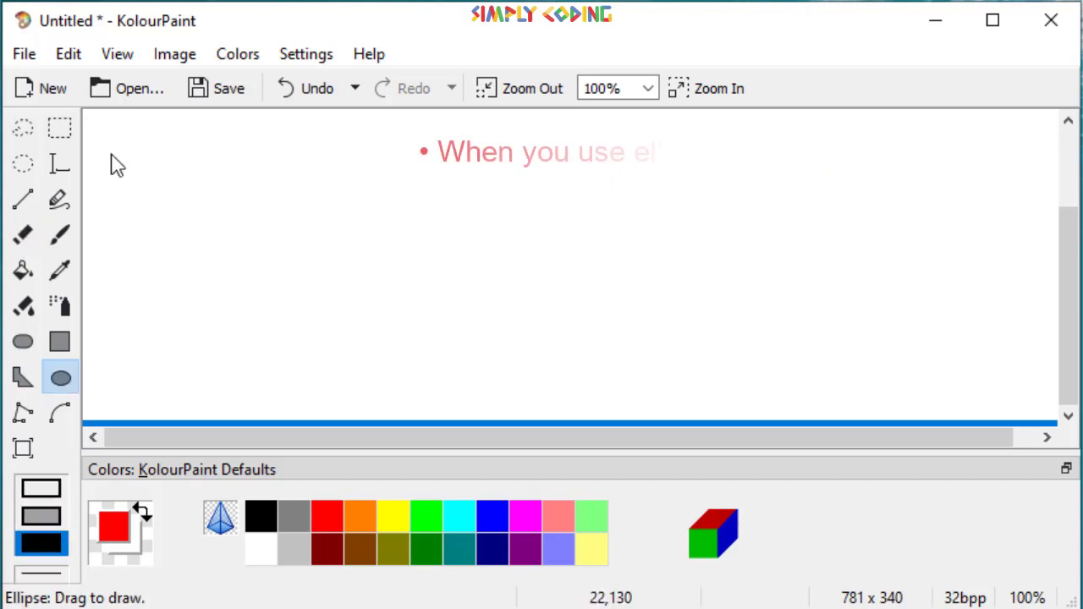
# Step: Draw a Shift-constrained red circle, a Ctrl-centred ellipse below it, and a red square beside them
pyautogui.moveTo(112, 157); pyautogui.dragTo(274, 263)
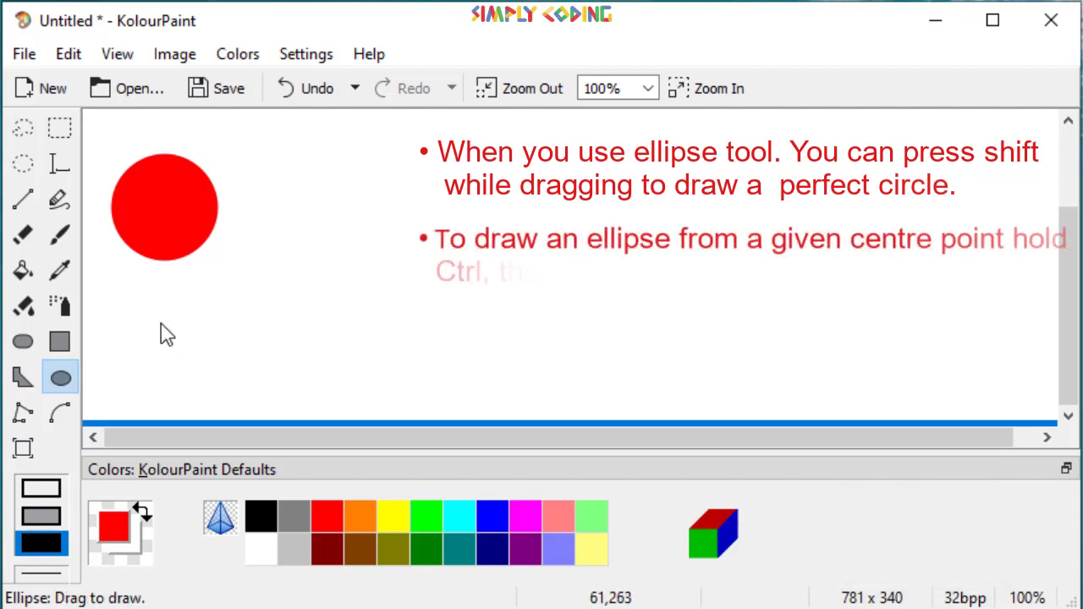
pyautogui.press('ctrl')
pyautogui.moveTo(161, 323)
pyautogui.mouseDown()
pyautogui.moveTo(240, 361)
pyautogui.moveTo(230, 363)
pyautogui.mouseUp()
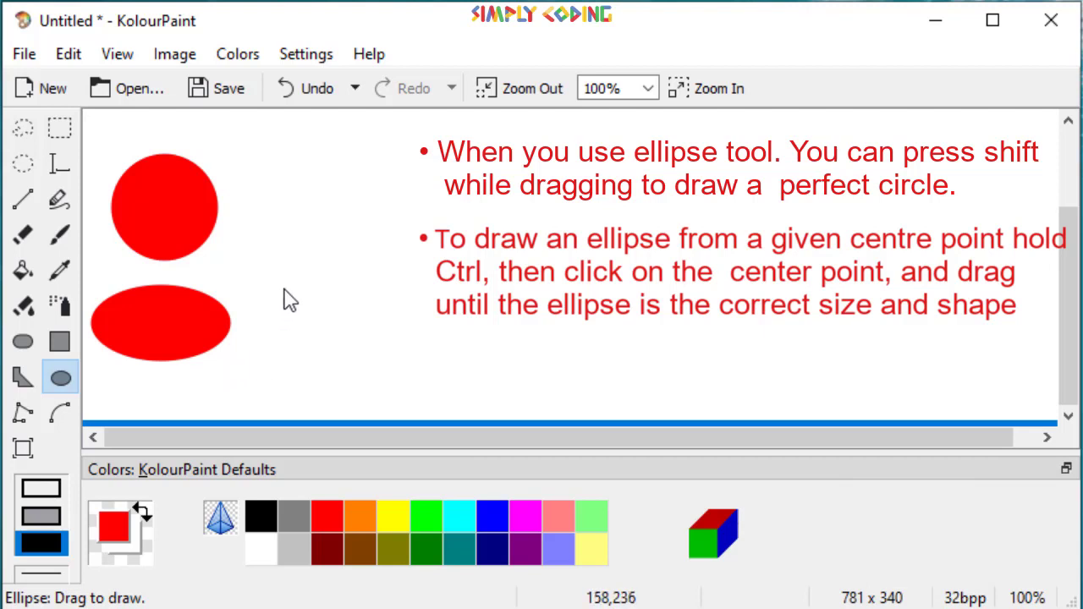
pyautogui.click(60, 342)
pyautogui.moveTo(281, 210); pyautogui.dragTo(413, 313)
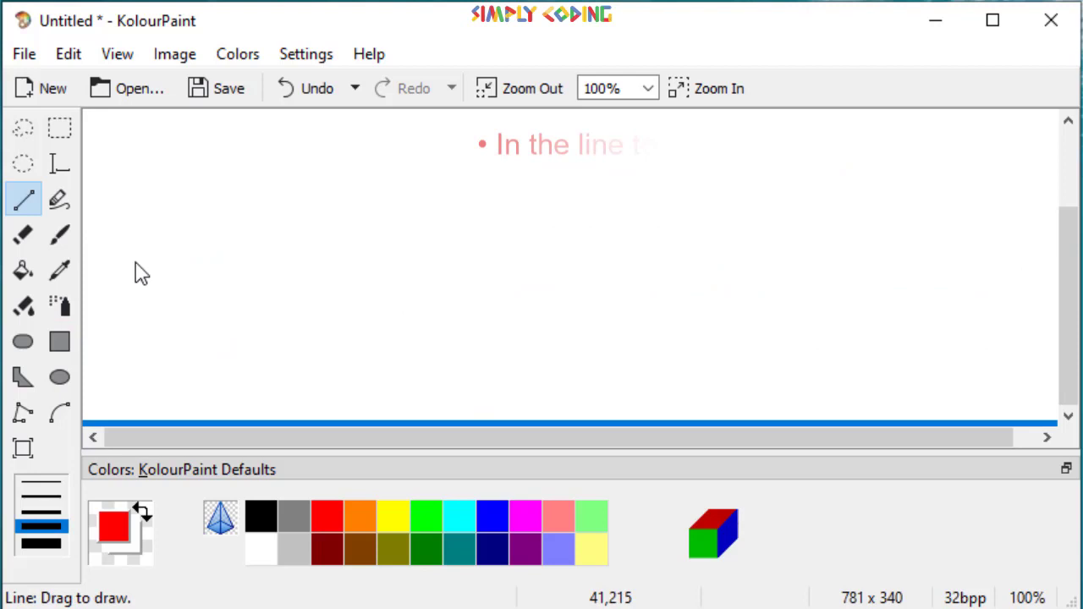
# Step: Draw three red line fans of horizontal, 30°, 45° and vertical strokes from shared start points
pyautogui.press('ctrl')
pyautogui.moveTo(150, 216); pyautogui.dragTo(265, 216)
pyautogui.moveTo(150, 217)
pyautogui.mouseDown()
pyautogui.moveTo(238, 164)
pyautogui.moveTo(164, 147)
pyautogui.moveTo(190, 143)
pyautogui.mouseUp()
pyautogui.moveTo(162, 293); pyautogui.dragTo(268, 294)
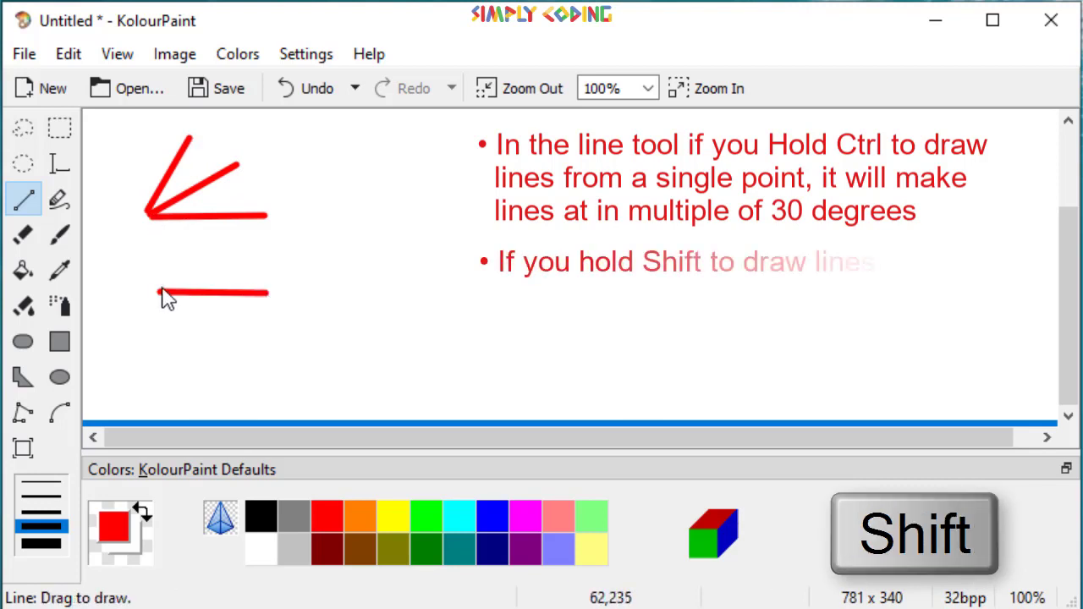
pyautogui.moveTo(158, 292)
pyautogui.mouseDown()
pyautogui.moveTo(197, 252)
pyautogui.moveTo(241, 251)
pyautogui.moveTo(224, 257)
pyautogui.mouseUp()
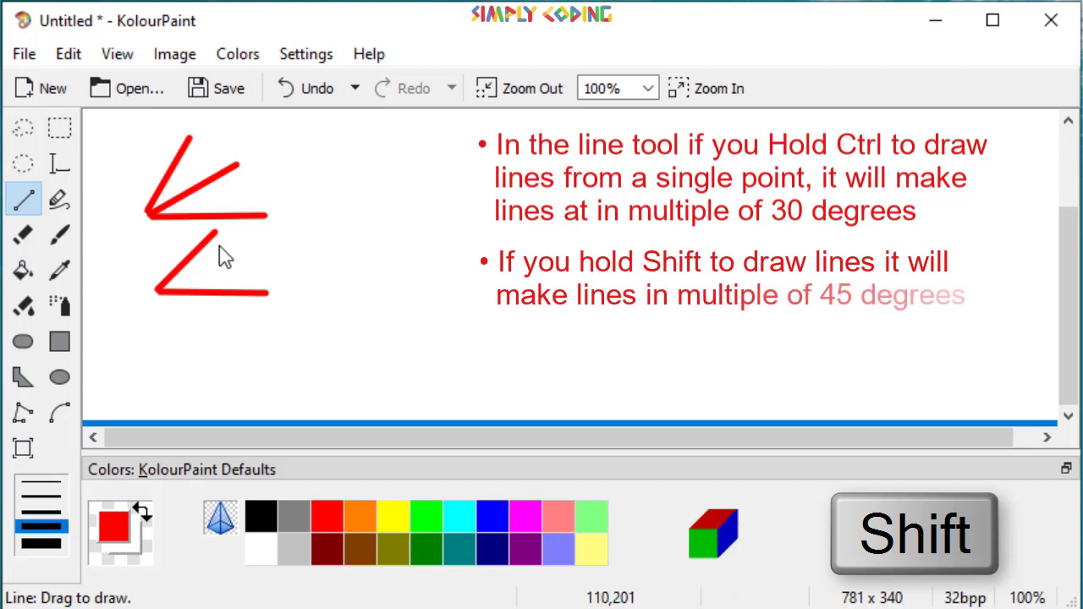
pyautogui.moveTo(148, 241); pyautogui.dragTo(159, 374)
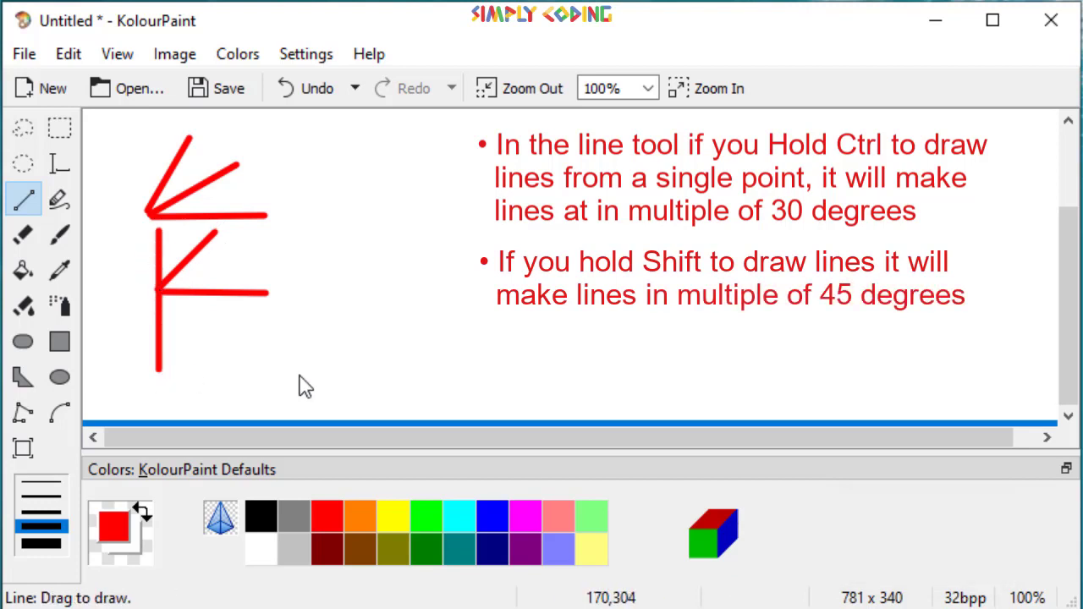
pyautogui.moveTo(246, 371); pyautogui.dragTo(348, 374)
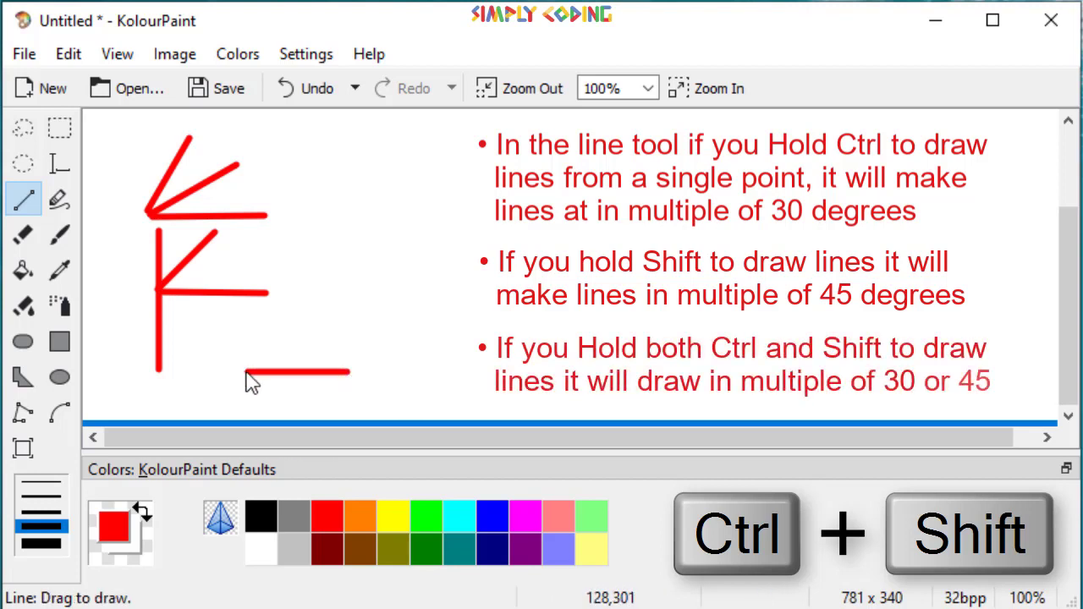
pyautogui.moveTo(246, 372)
pyautogui.mouseDown()
pyautogui.moveTo(284, 336)
pyautogui.moveTo(333, 320)
pyautogui.mouseUp()
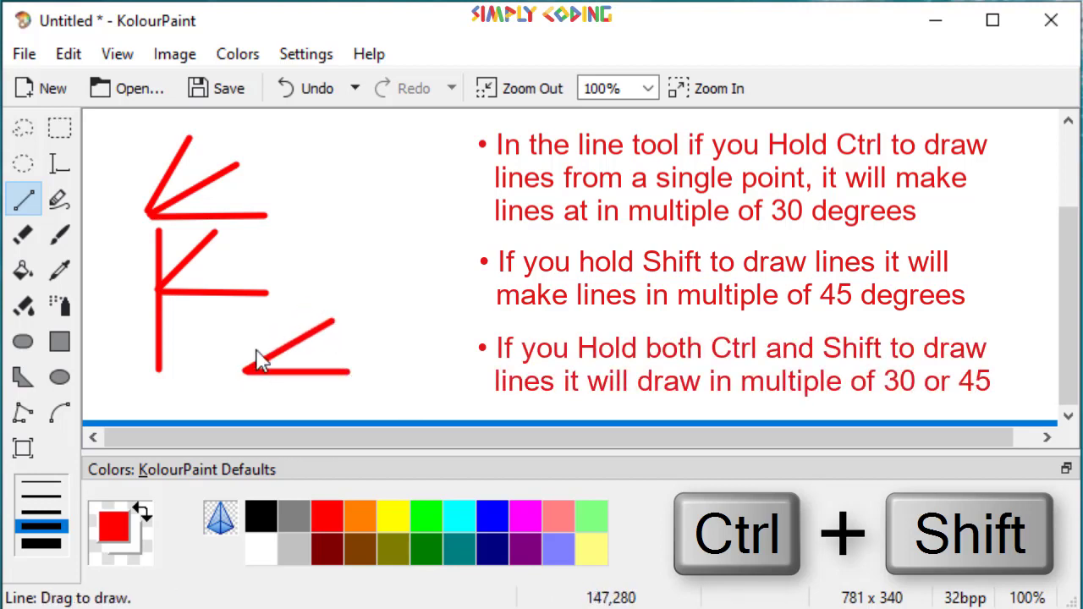
pyautogui.moveTo(245, 372); pyautogui.dragTo(246, 310)
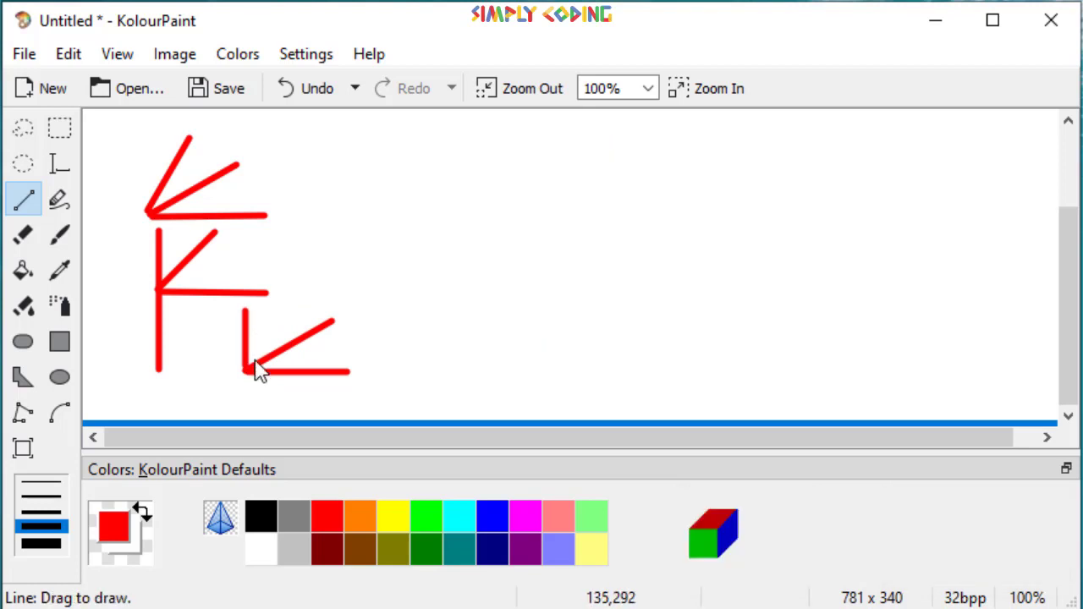
# Step: Zoom the red line drawing out and back in with Ctrl+wheel, ending at 50%
pyautogui.press('z')
pyautogui.scroll(-3, 525, 278)
pyautogui.scroll(3, 524, 279)
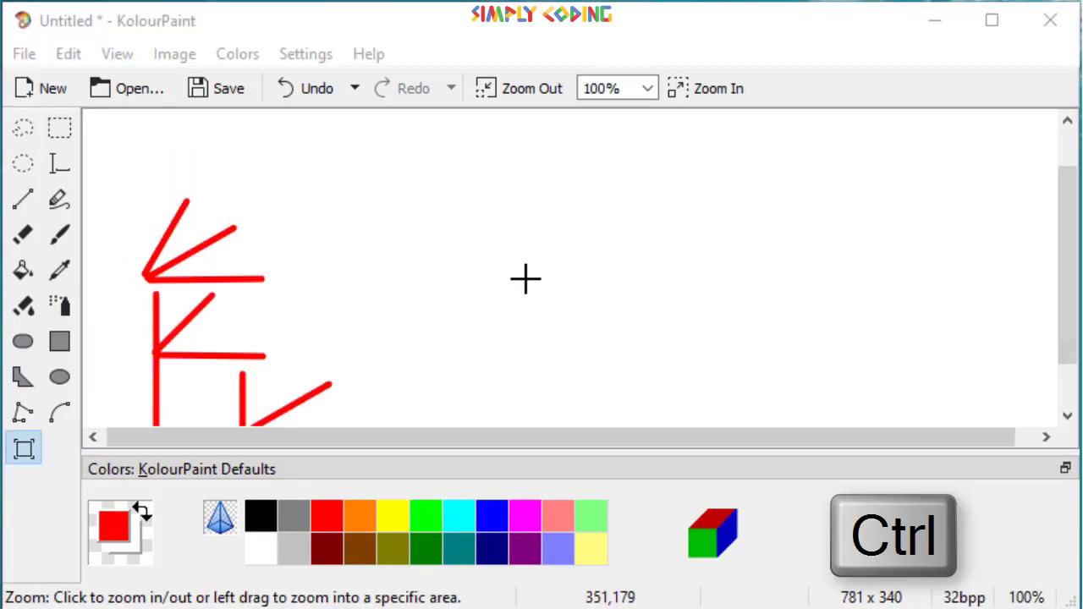
pyautogui.scroll(-1, 525, 278)
pyautogui.scroll(-2, 525, 278)
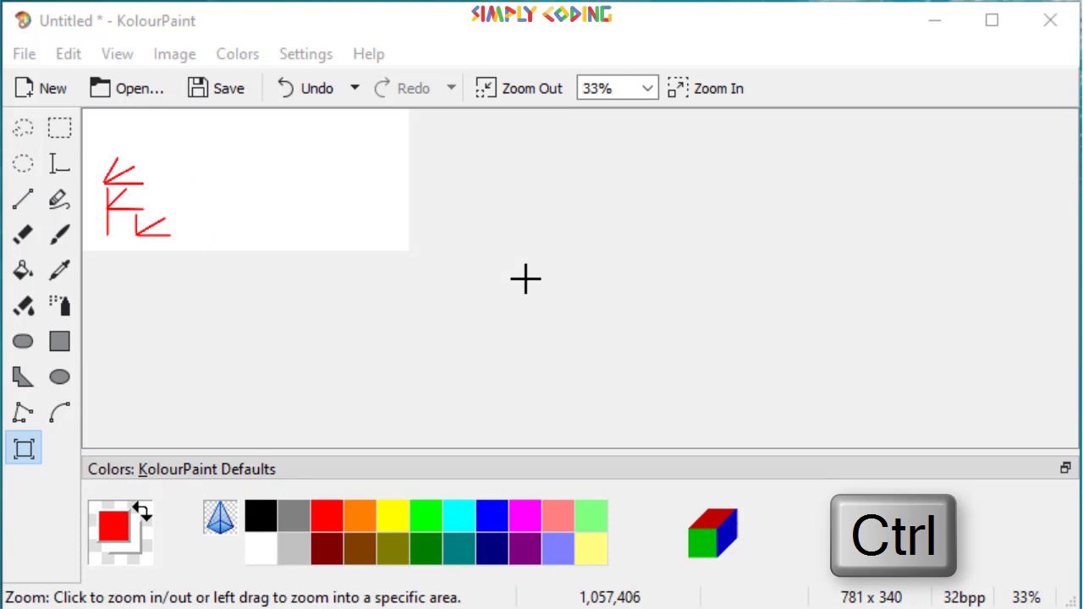
pyautogui.scroll(1, 525, 279)
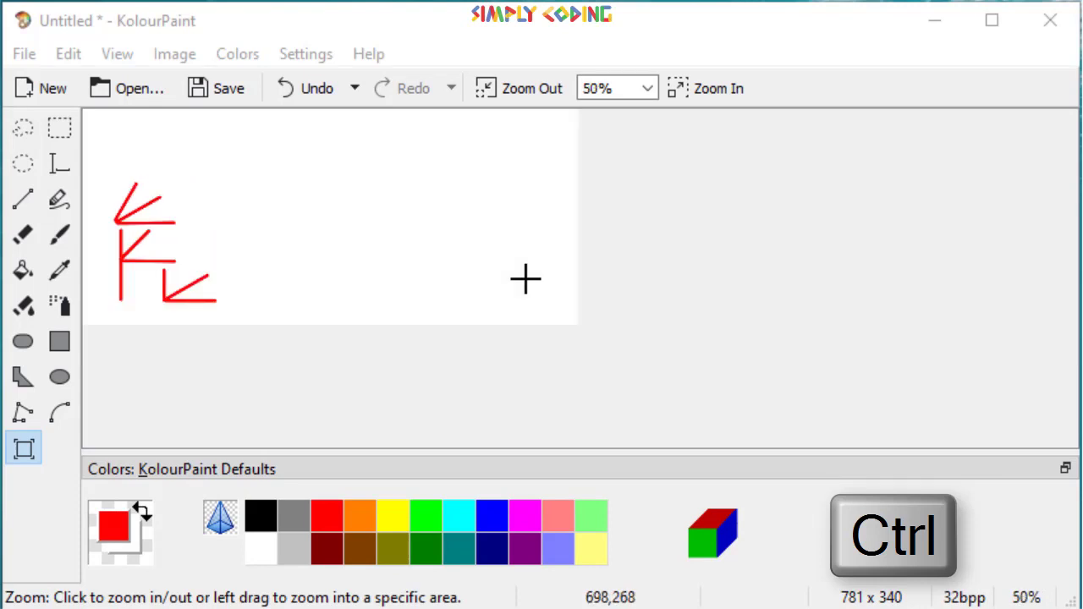